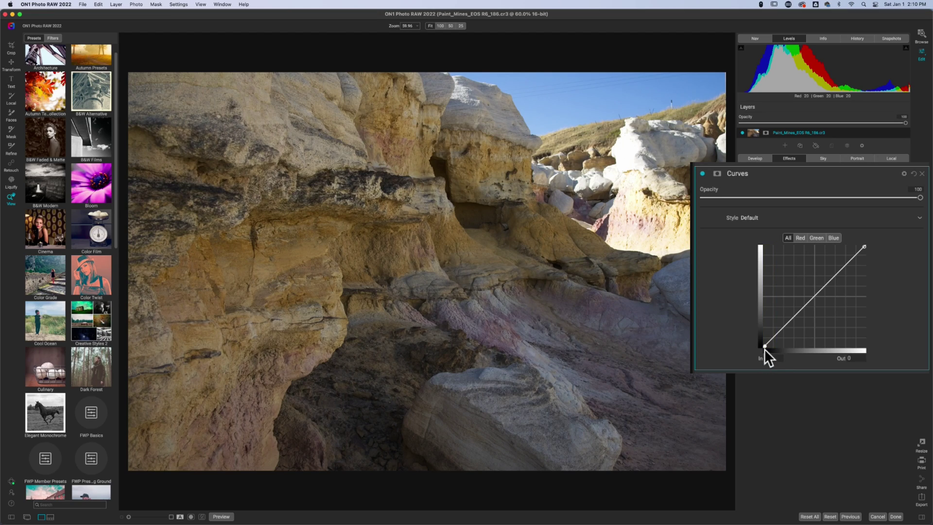
Try moving the composite curve's white point to output 46 and to input 65, output 255, and reset the Curves filter.
drag(765, 346, 766, 375)
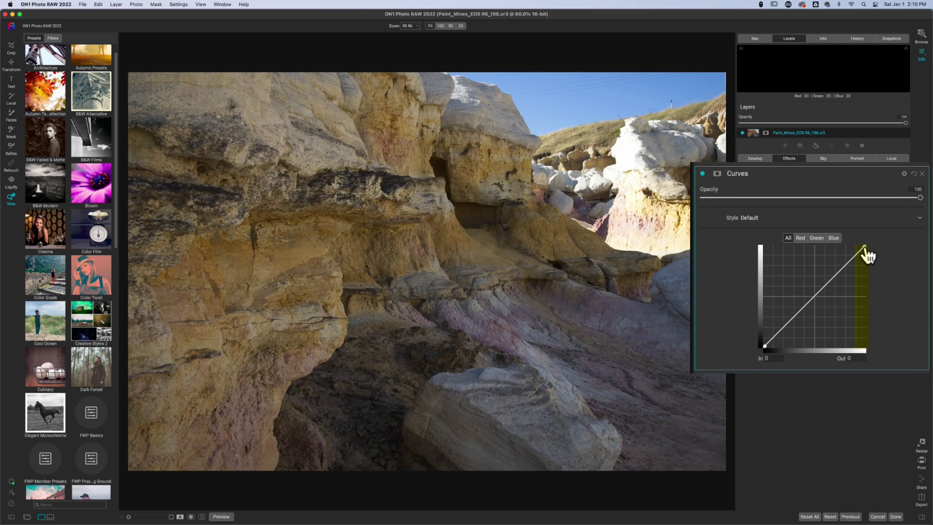
drag(865, 247, 894, 331)
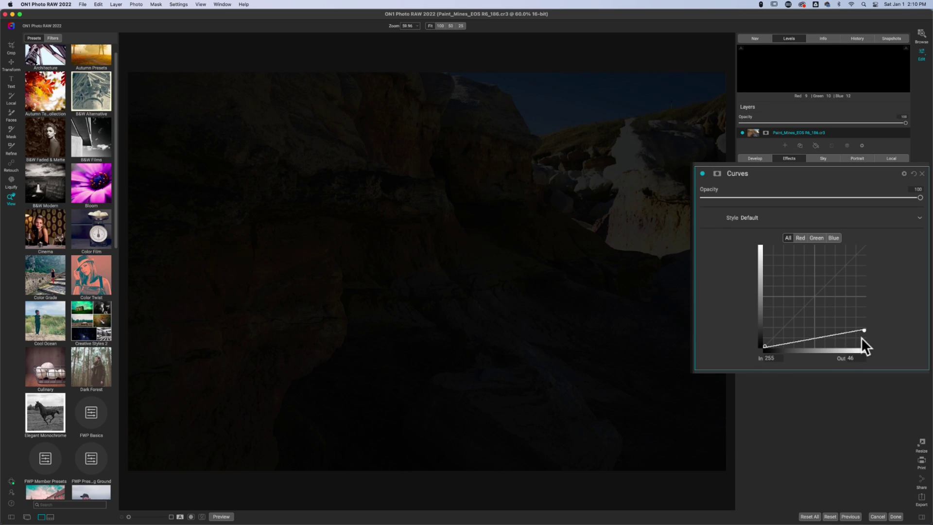
drag(866, 330, 789, 235)
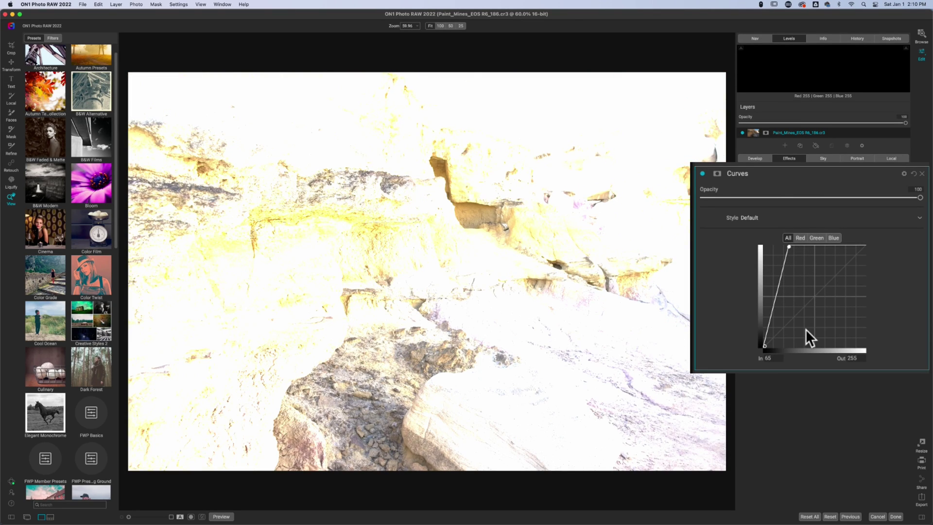
click(914, 173)
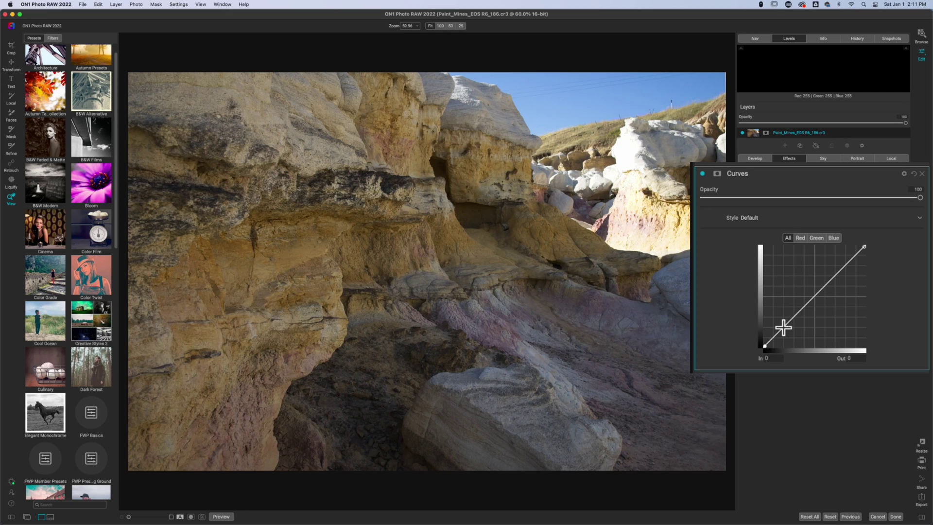
Try an S-curve through input 60, output 46 and input 205, output 218, compare it with the filter off, and reset it.
drag(783, 328, 787, 332)
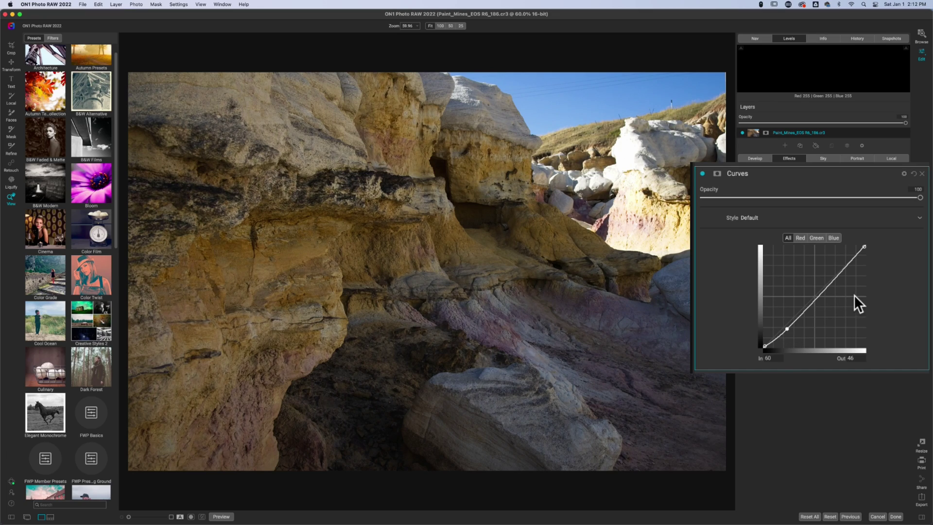
drag(846, 264, 846, 259)
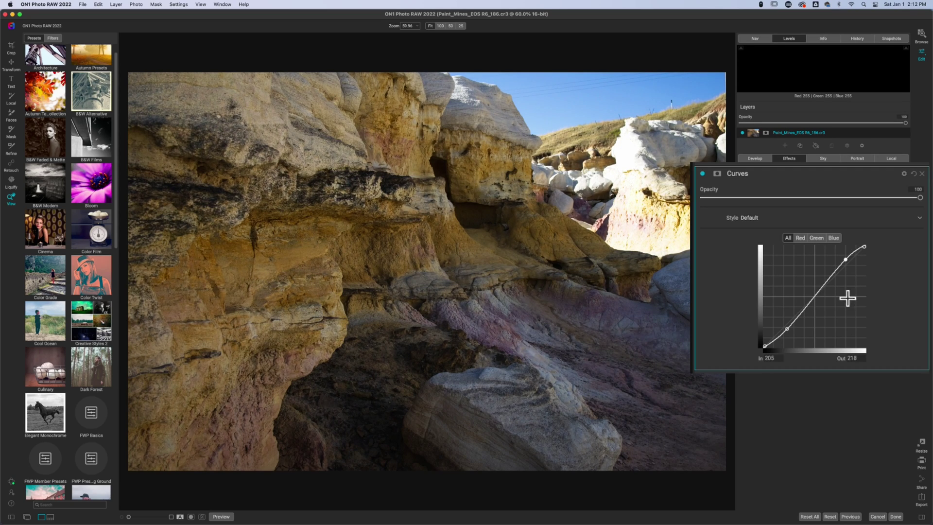
click(702, 174)
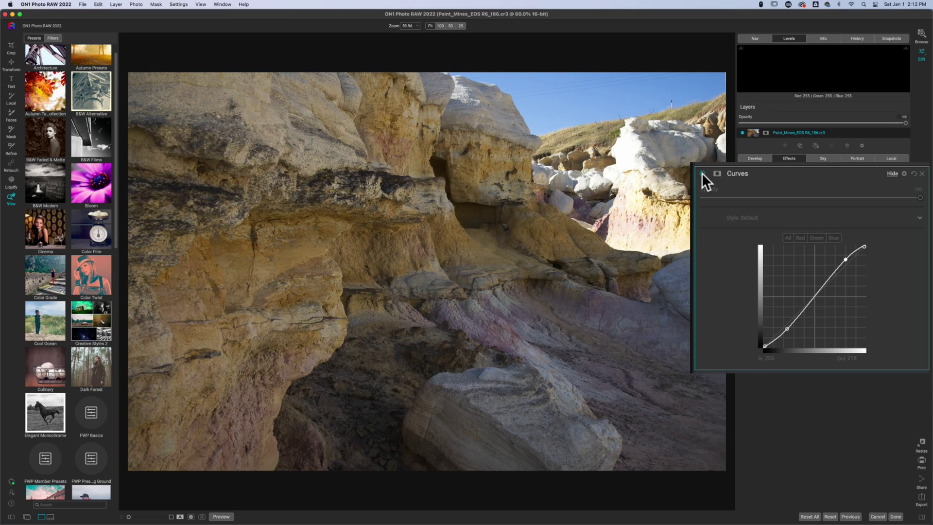
click(703, 174)
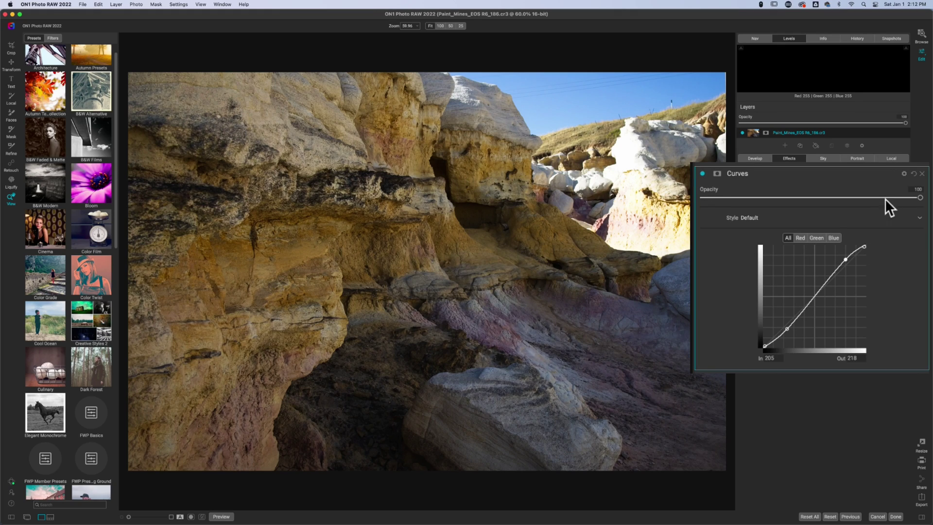
click(914, 174)
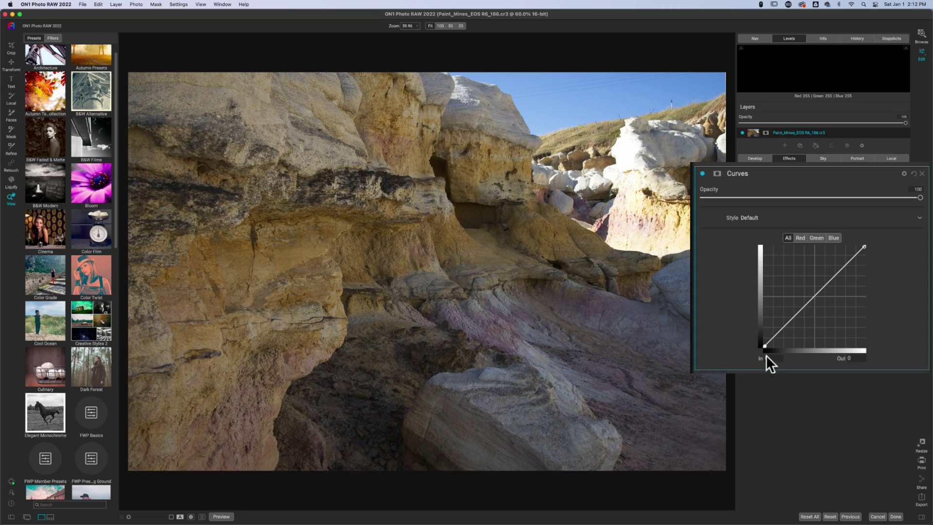
Try the composite black point at 0/22, 26/26, 27/49 and 54/50 (input/output), and return it to 0/0.
drag(765, 346, 757, 340)
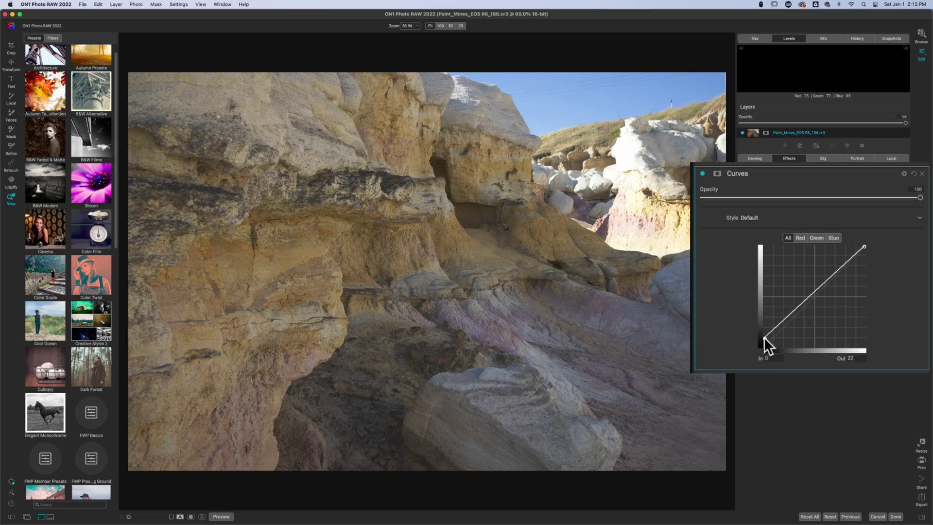
drag(763, 337, 774, 336)
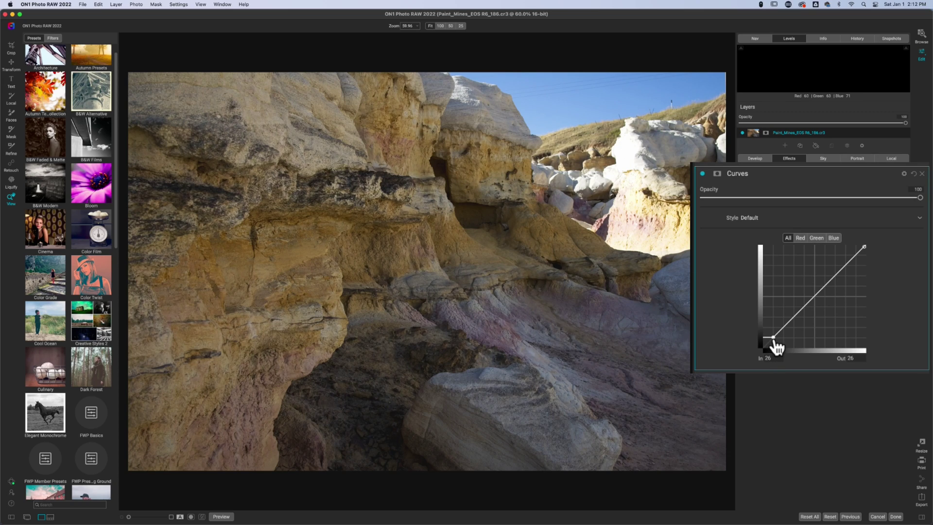
drag(773, 338, 773, 328)
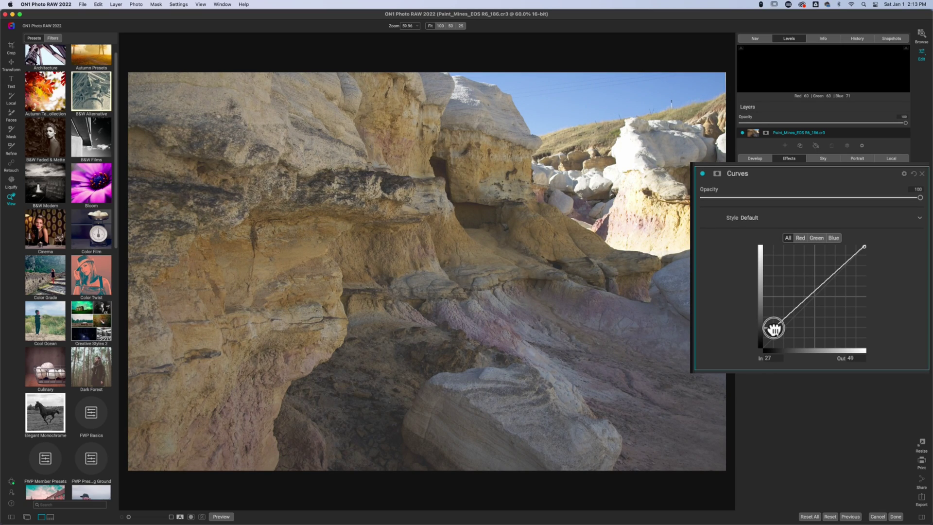
drag(774, 329, 784, 328)
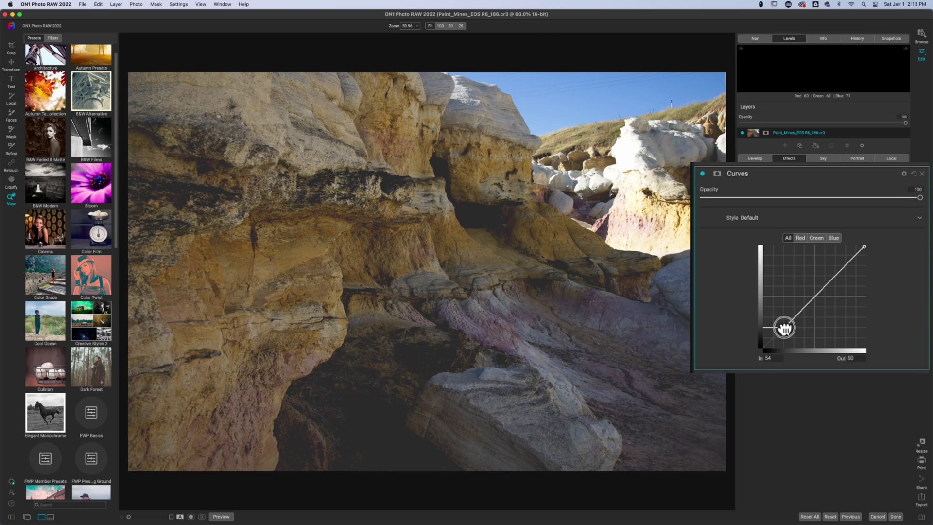
drag(784, 329, 756, 349)
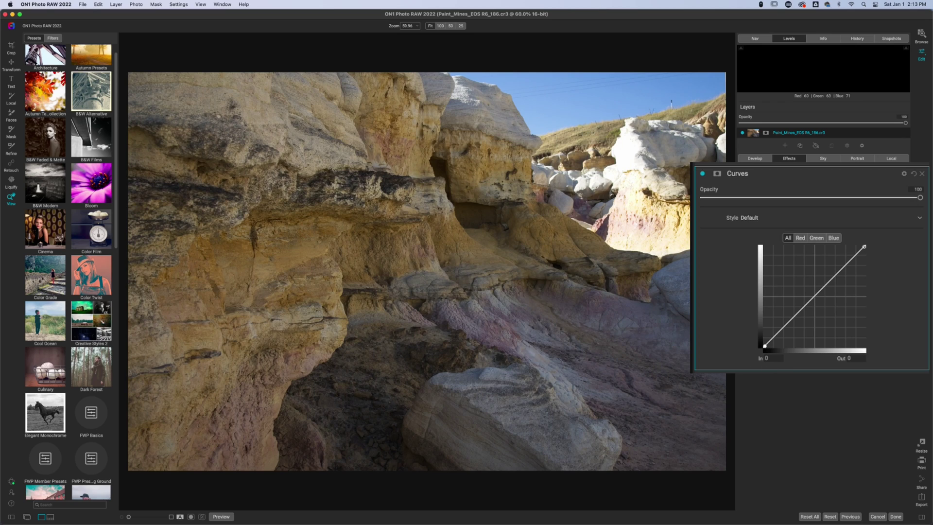
Shape a matte S-curve with the black point at output 27 and points at input 55, output 52 and input 204, output 219.
drag(763, 346, 759, 338)
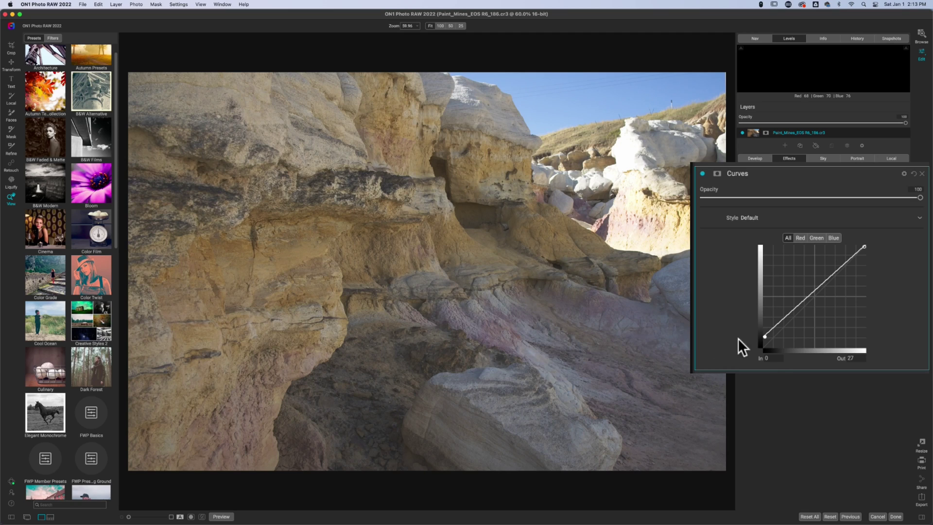
drag(776, 324, 785, 326)
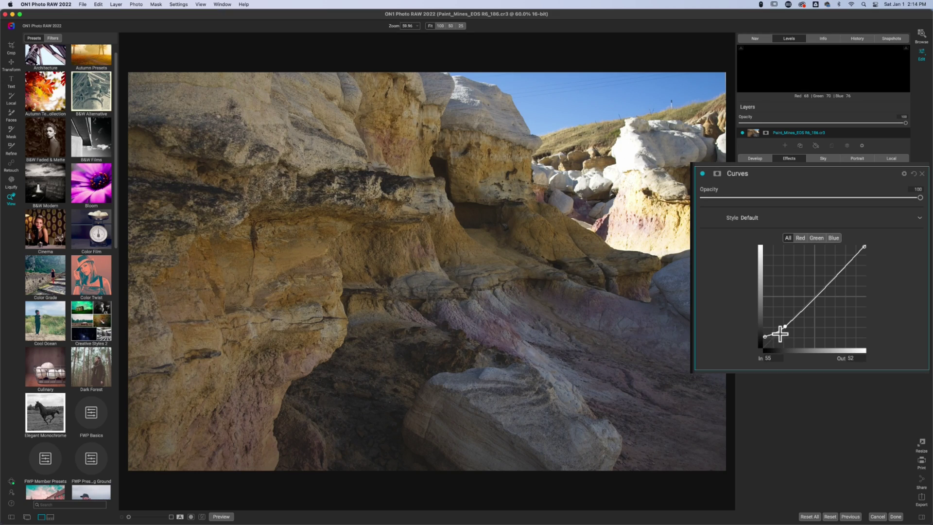
scroll(773, 350, up, 1)
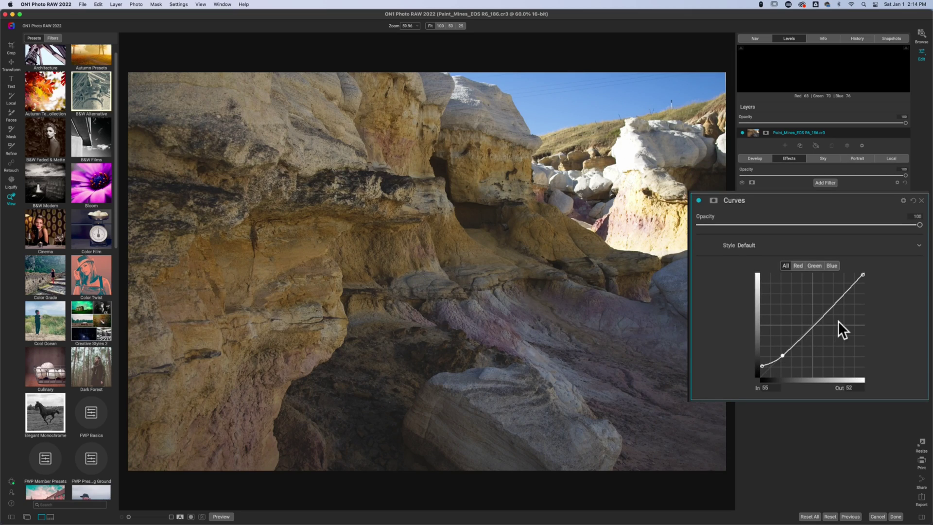
drag(843, 297, 843, 287)
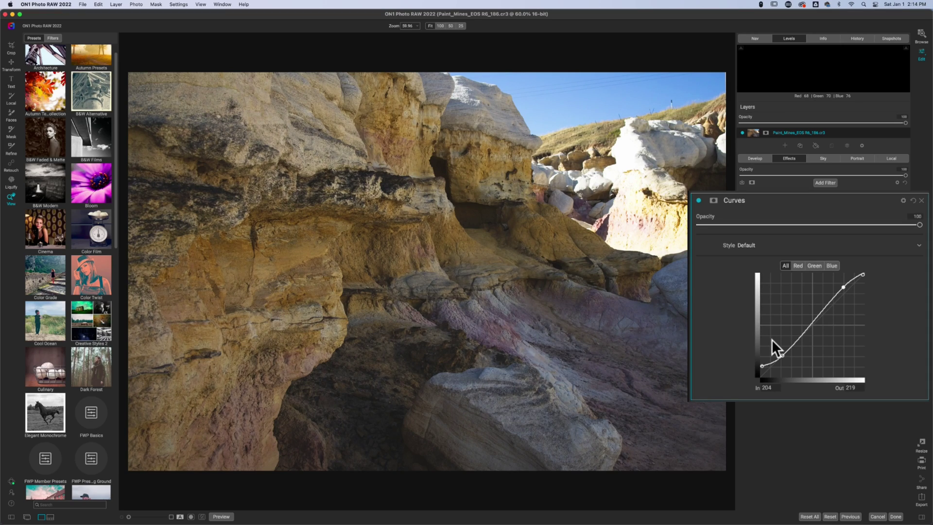
Compare the photo with the Curves filter off and on, and reset the curve to its straight default.
click(698, 201)
click(698, 200)
click(698, 200)
click(698, 200)
click(698, 200)
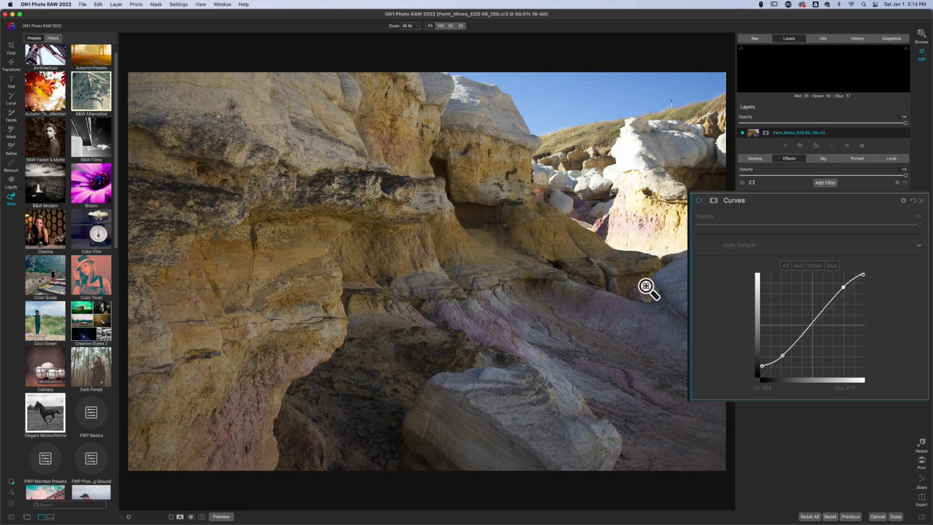
click(699, 200)
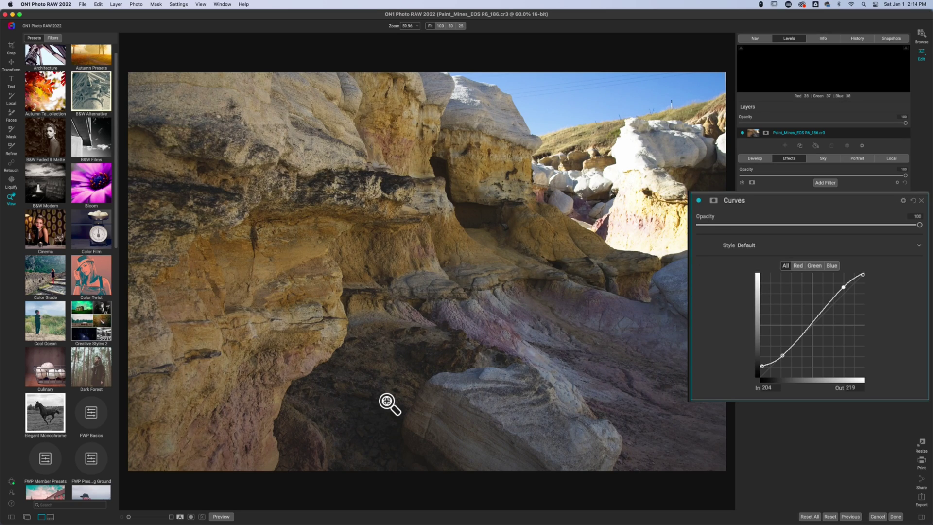
click(913, 200)
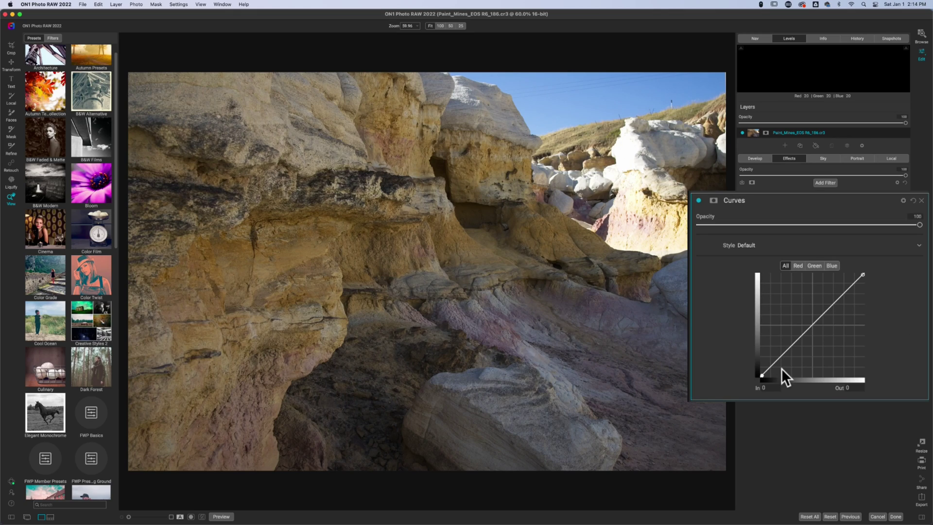
Try lowering the red channel's midtones to input 145, output 116, and bring the point back to input 132, output 128.
click(798, 266)
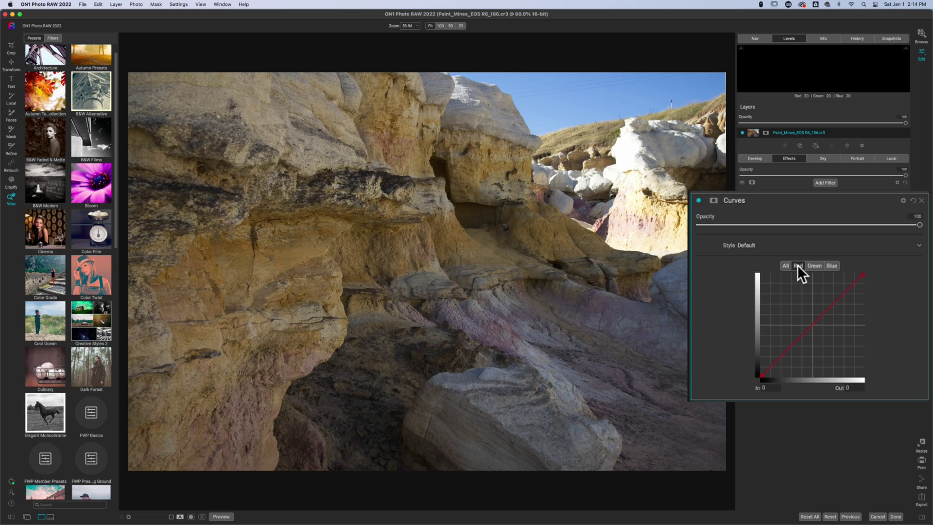
mouse_move(808, 326)
mouse_down()
mouse_move(798, 316)
mouse_move(820, 331)
mouse_up()
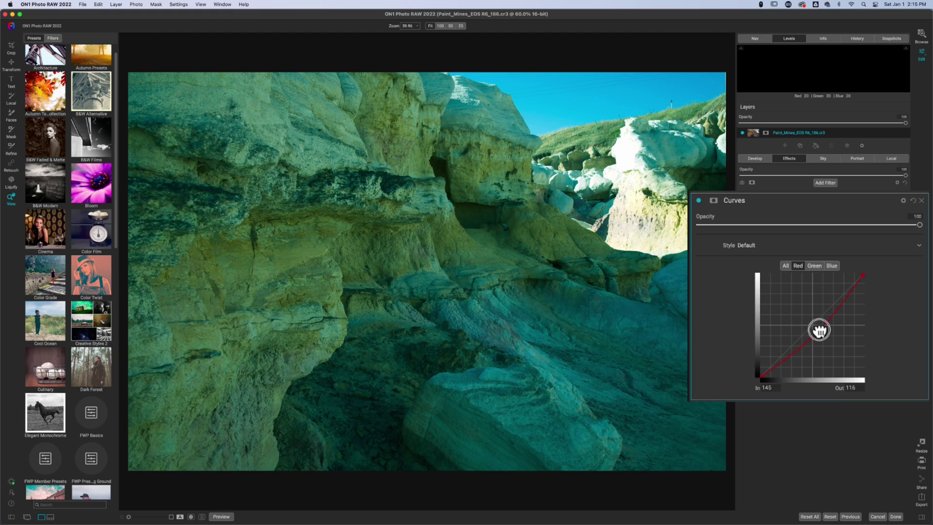
drag(820, 331, 814, 325)
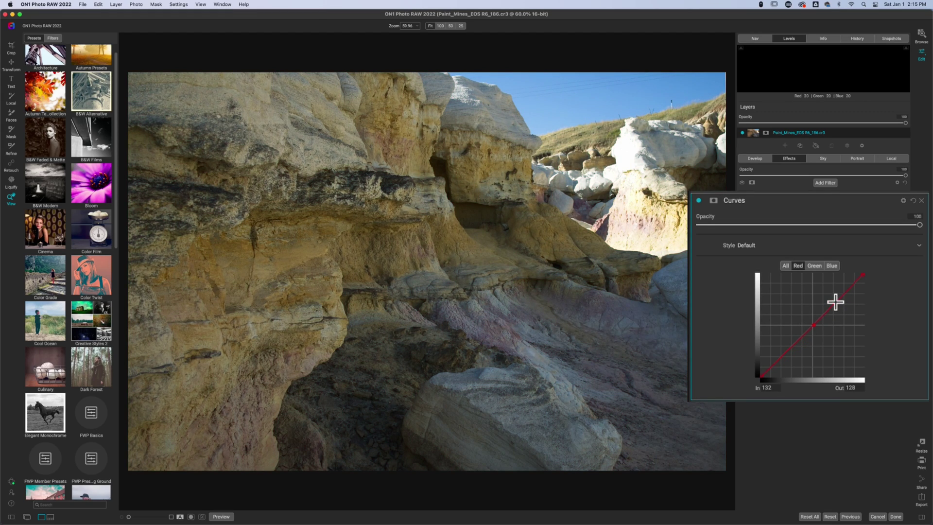
Try the green channel's midtones at input 107, output 151 and input 141, output 110, and bring them back to 133/132.
click(810, 266)
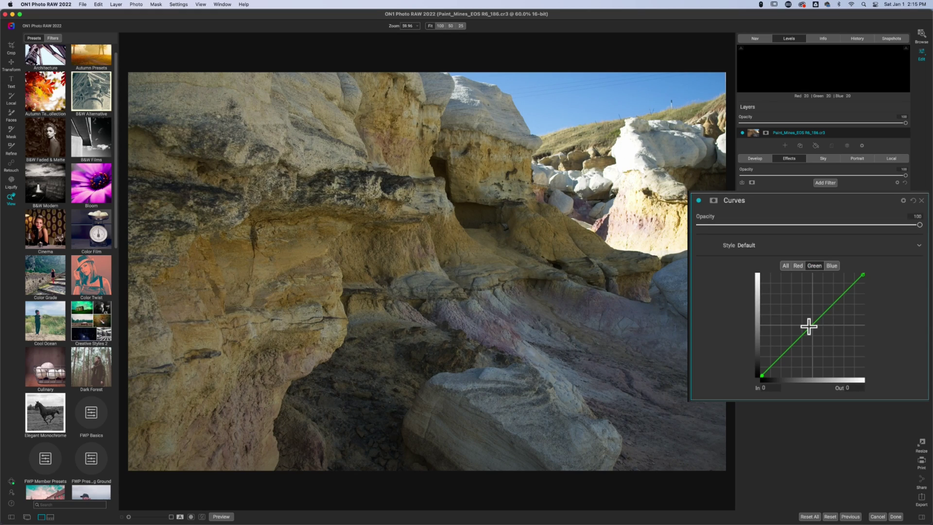
drag(808, 325, 804, 316)
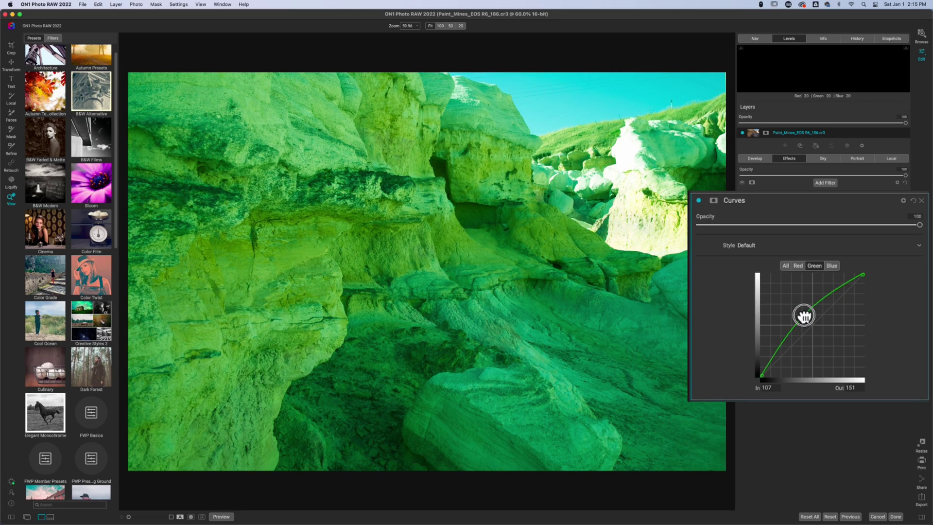
drag(804, 317, 818, 333)
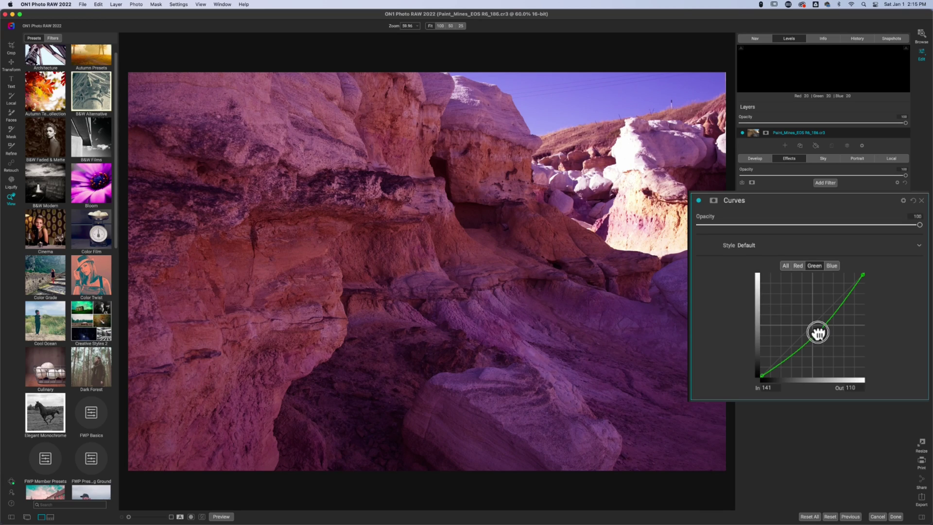
mouse_move(818, 334)
mouse_down()
mouse_move(822, 320)
mouse_move(815, 325)
mouse_up()
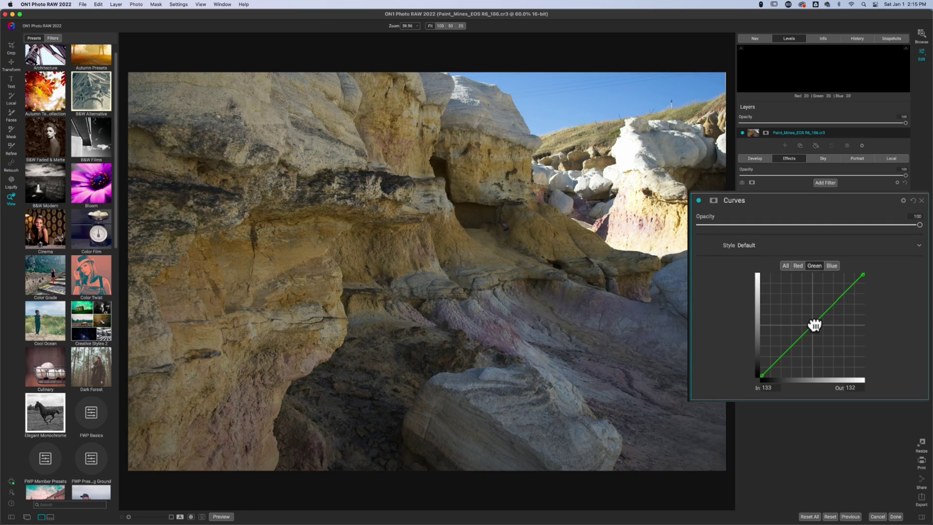
Try raising the blue channel's midtones to input 112, output 154 and lowering them, and reset the Curves filter.
click(832, 267)
drag(812, 322, 806, 315)
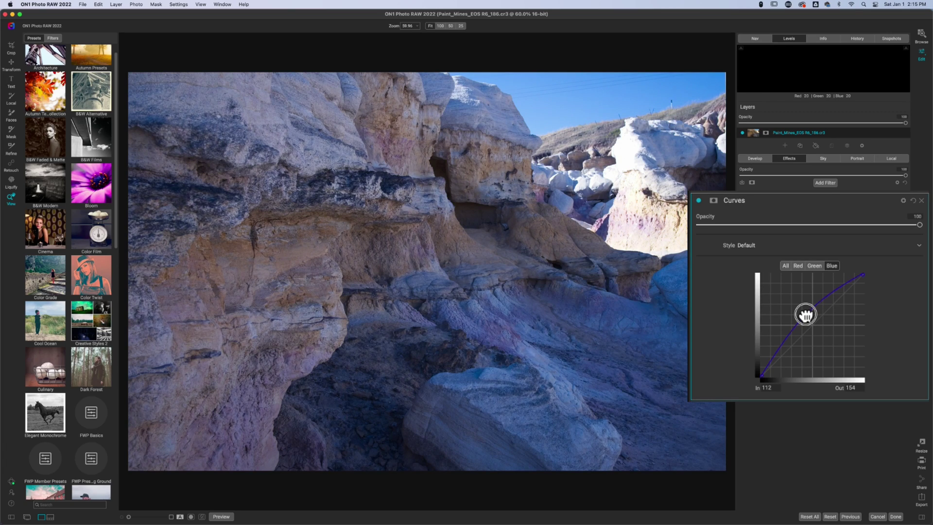
drag(806, 315, 820, 332)
mouse_move(820, 335)
mouse_down()
mouse_move(824, 325)
mouse_move(813, 327)
mouse_up()
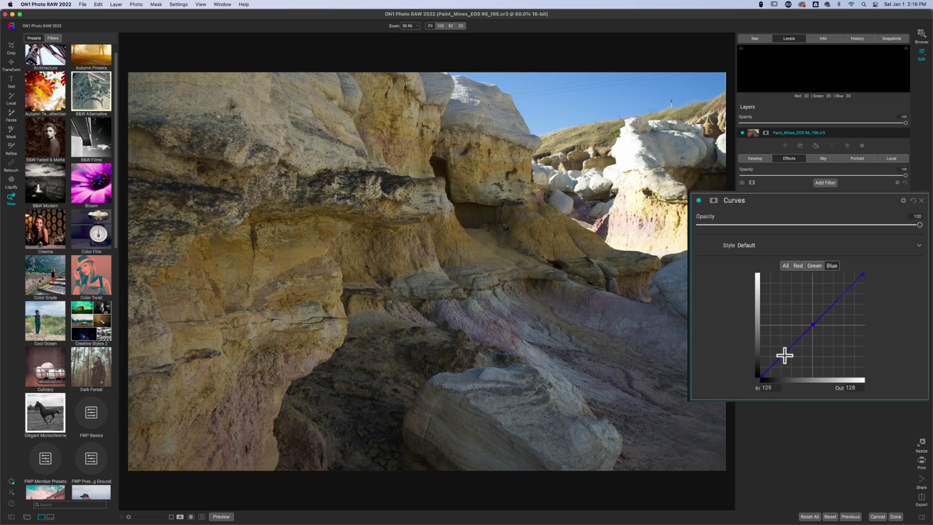
click(914, 200)
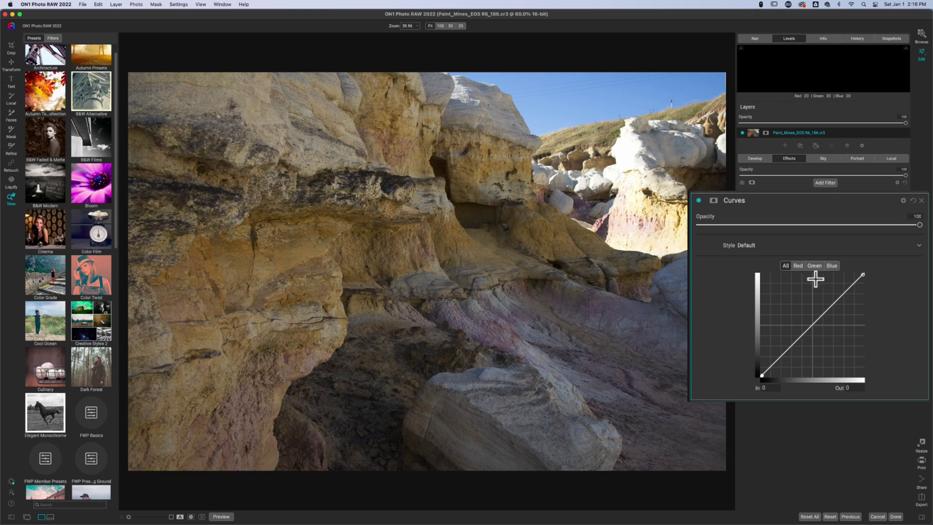
Shape the blue channel with shadows at input 59, output 46 and midtones at 130/132, and compare the filter off and on.
click(832, 265)
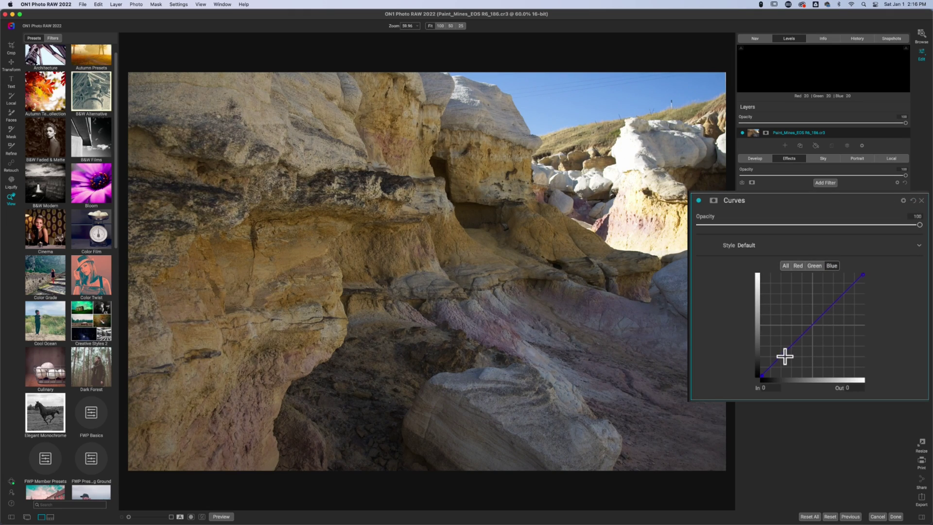
drag(783, 354, 789, 358)
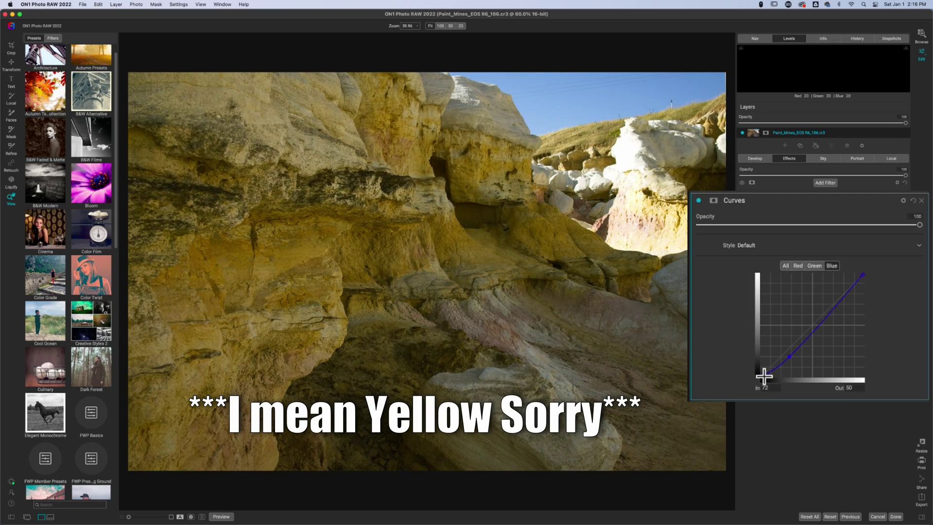
drag(789, 358, 784, 359)
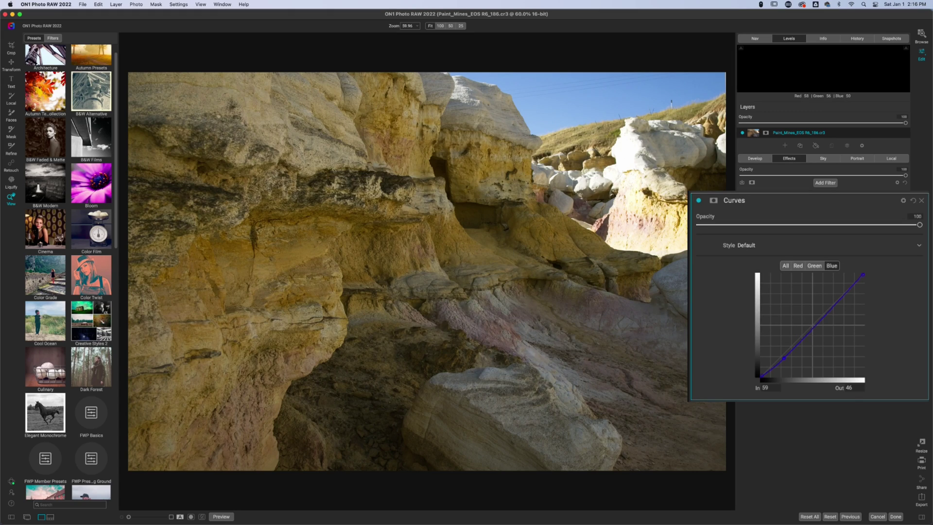
click(813, 327)
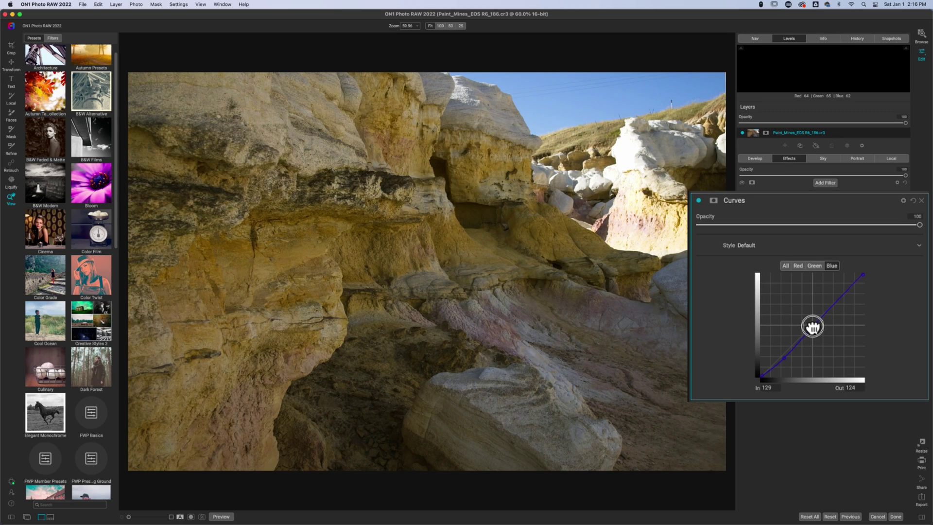
drag(813, 327, 812, 322)
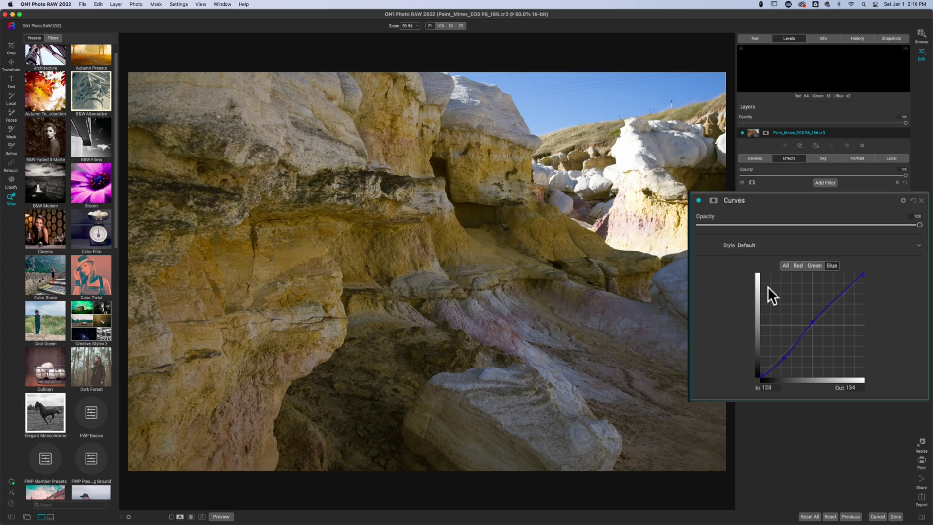
drag(812, 322, 814, 324)
click(699, 201)
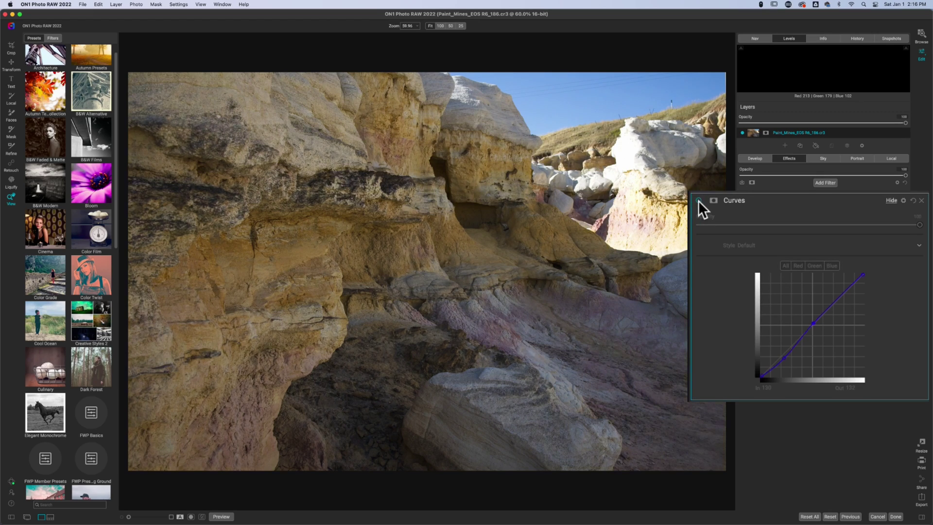
click(699, 200)
click(698, 200)
click(698, 200)
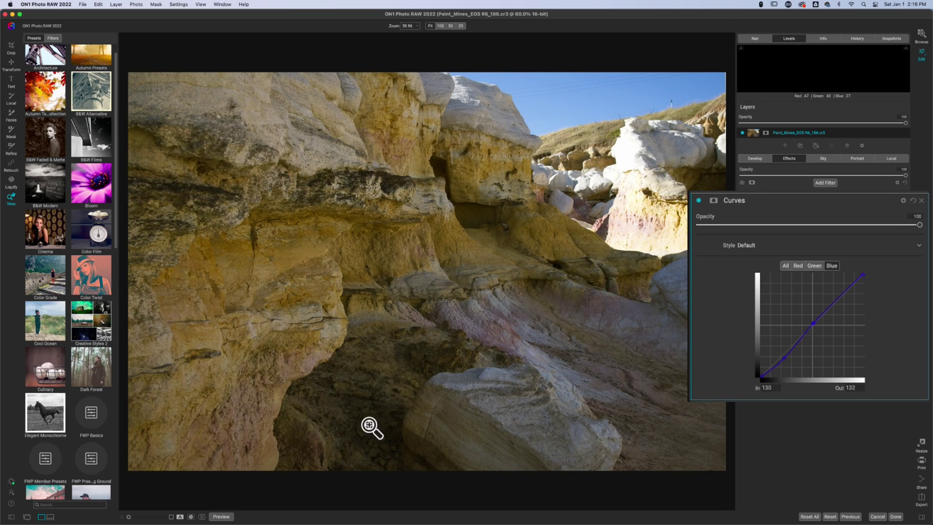
Lower the green channel's highlights to input 223, output 212 and fine-tune a midtone point on the same curve.
click(816, 267)
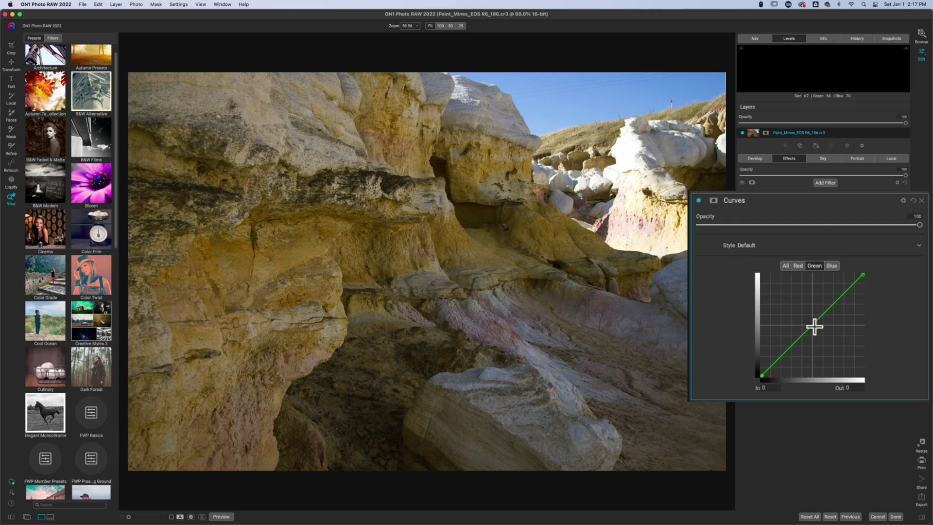
click(852, 288)
drag(851, 288, 851, 290)
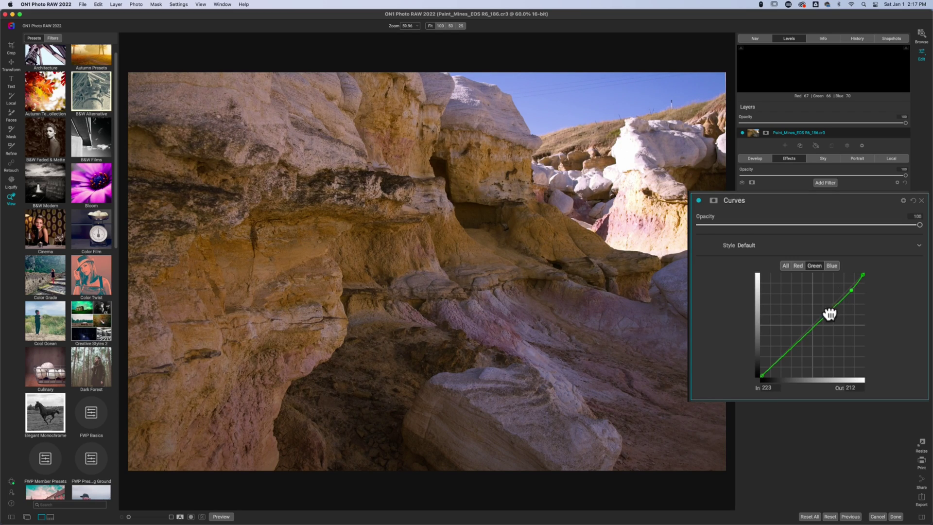
drag(821, 321, 819, 322)
Shape the composite curve with midtones at input 126, output 138, shadows at 50/49 and black point output 6, comparing the filter off and on.
click(785, 266)
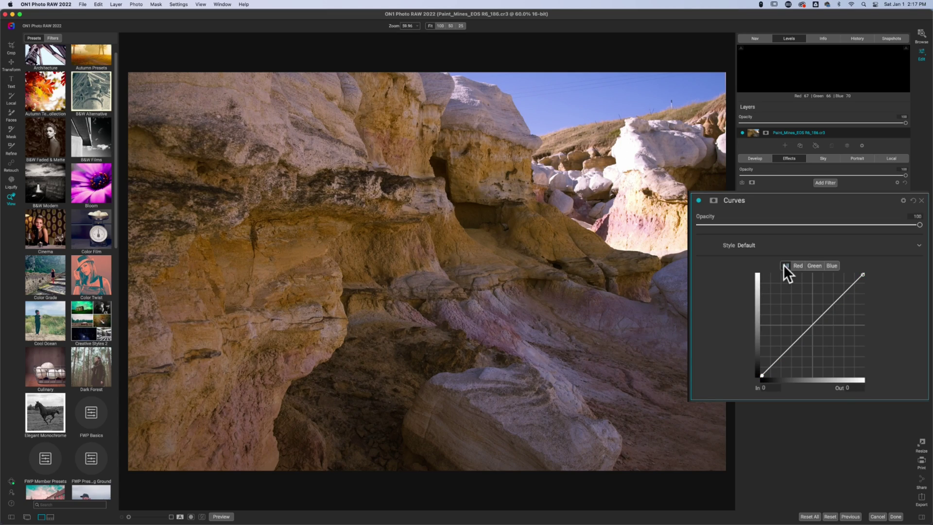
click(812, 323)
drag(813, 323, 811, 321)
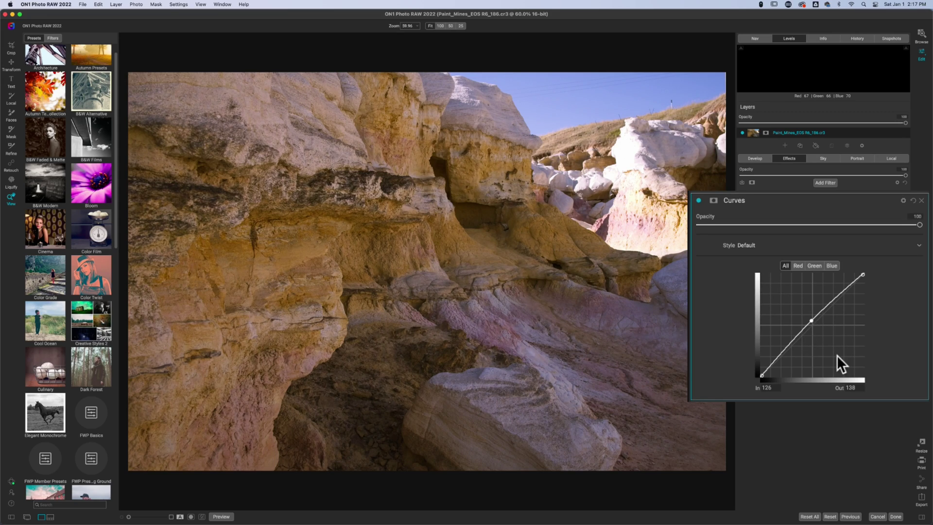
click(699, 201)
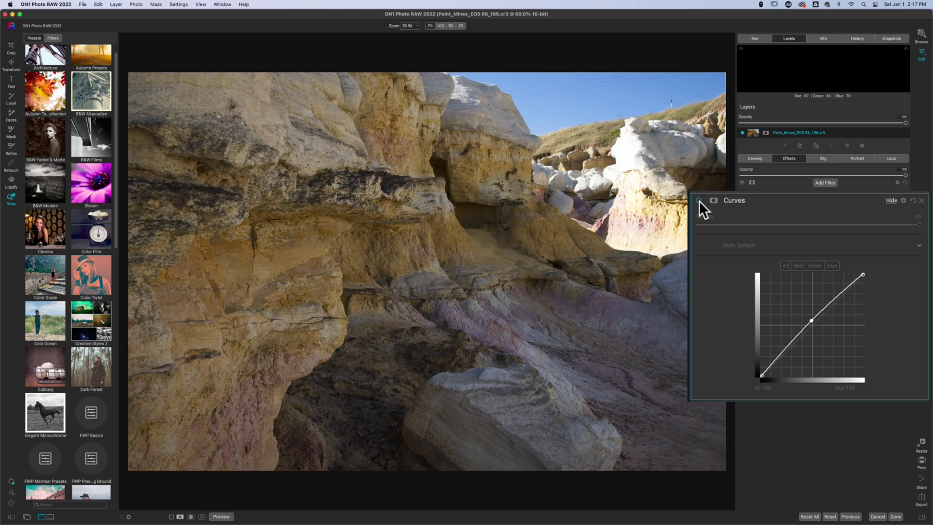
click(699, 200)
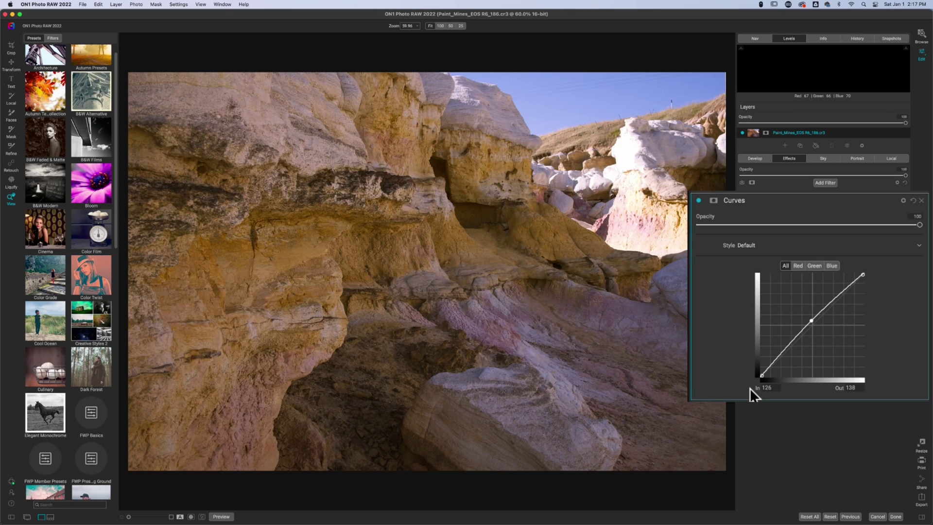
drag(761, 374, 780, 358)
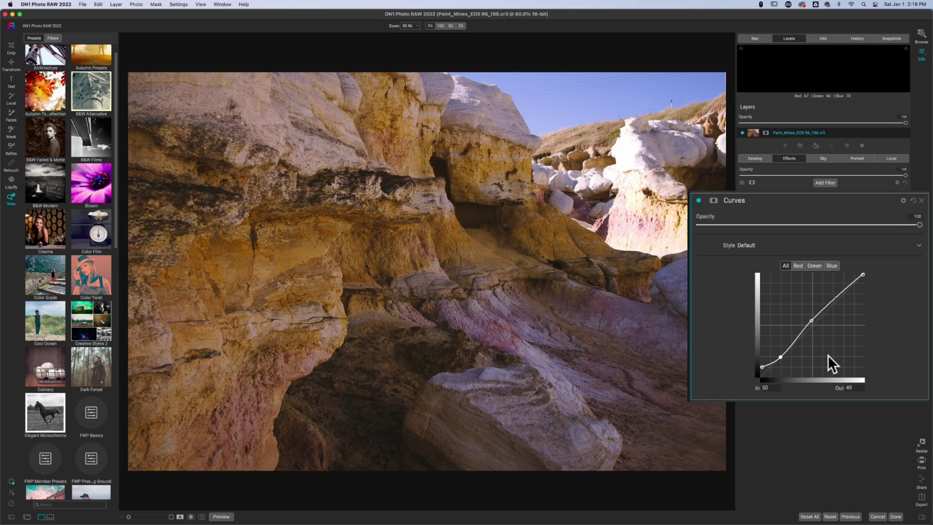
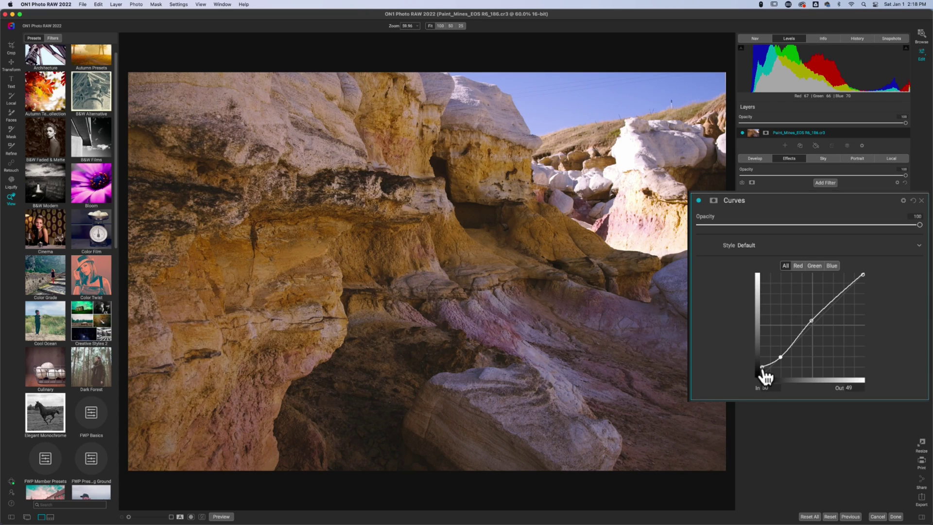
drag(762, 373, 758, 375)
Try the red channel's midtones at input 117, output 143 and input 145, output 118, and bring the point back to 132/130.
click(797, 266)
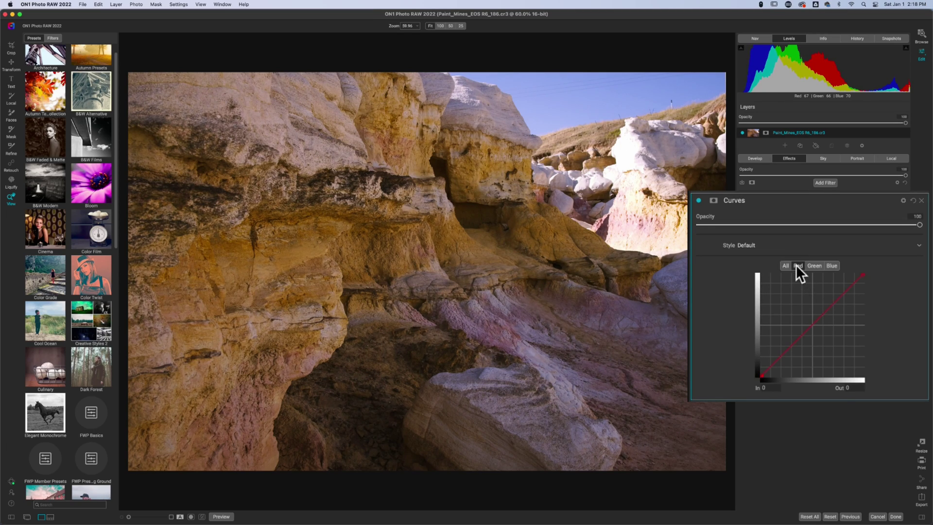
drag(812, 325, 808, 320)
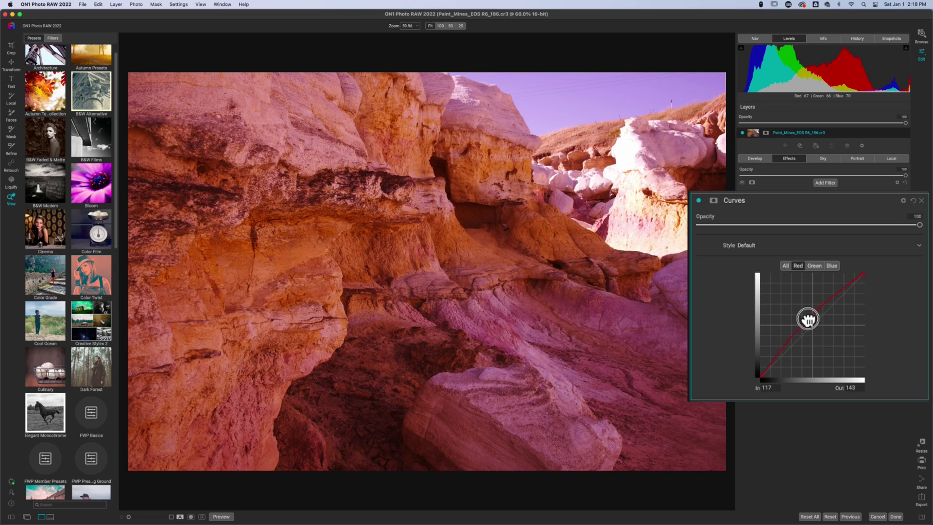
drag(808, 320, 820, 329)
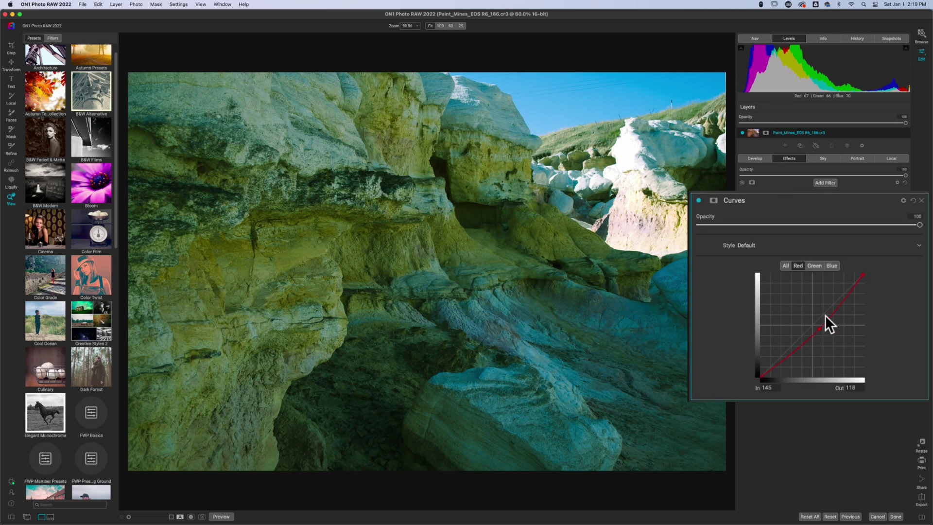
mouse_move(820, 333)
mouse_down()
mouse_move(802, 344)
mouse_move(793, 368)
mouse_move(814, 324)
mouse_up()
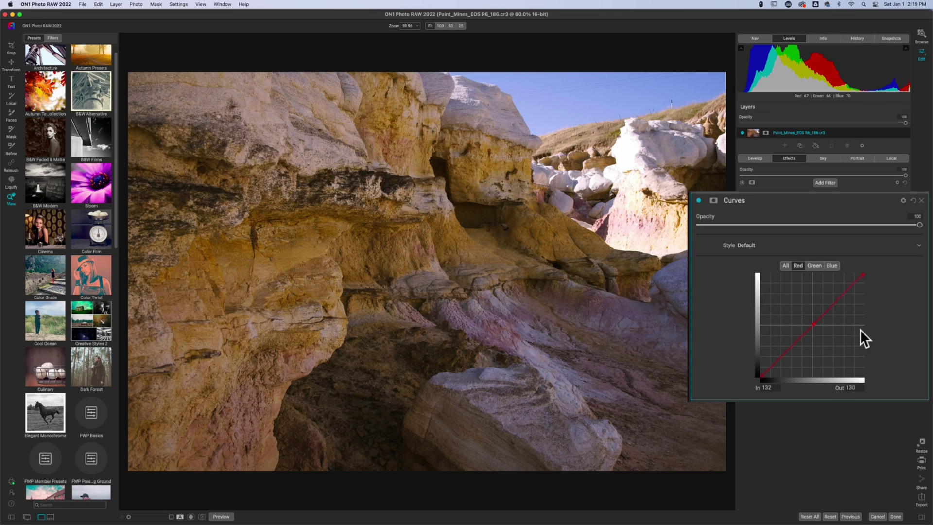
Reset the Curves filter and shape a composite S-curve with lowered shadows and highlights raised to input 210, output 227.
click(786, 266)
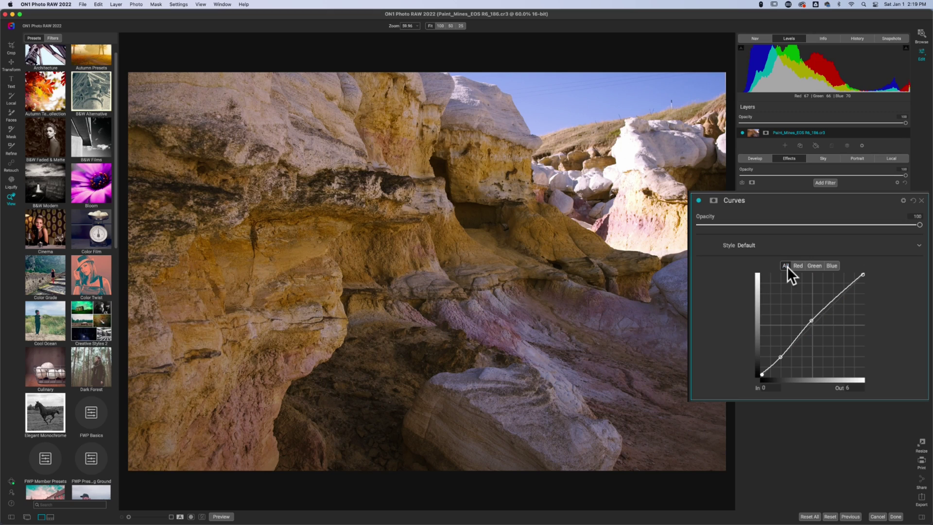
click(913, 201)
drag(779, 358, 787, 361)
drag(842, 305, 846, 284)
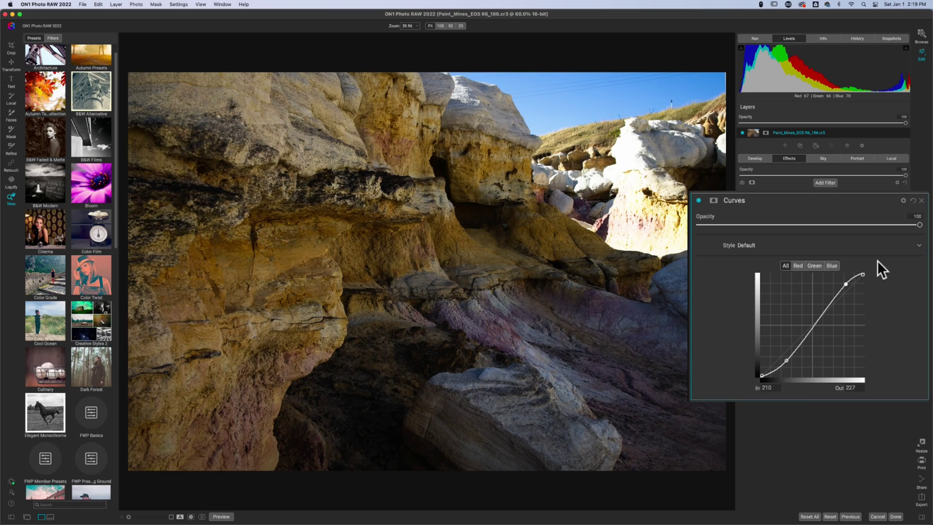
Set the Curves filter's opacity to 77 and save the settings as a new style named FWP Contrast 77.
drag(920, 225, 841, 228)
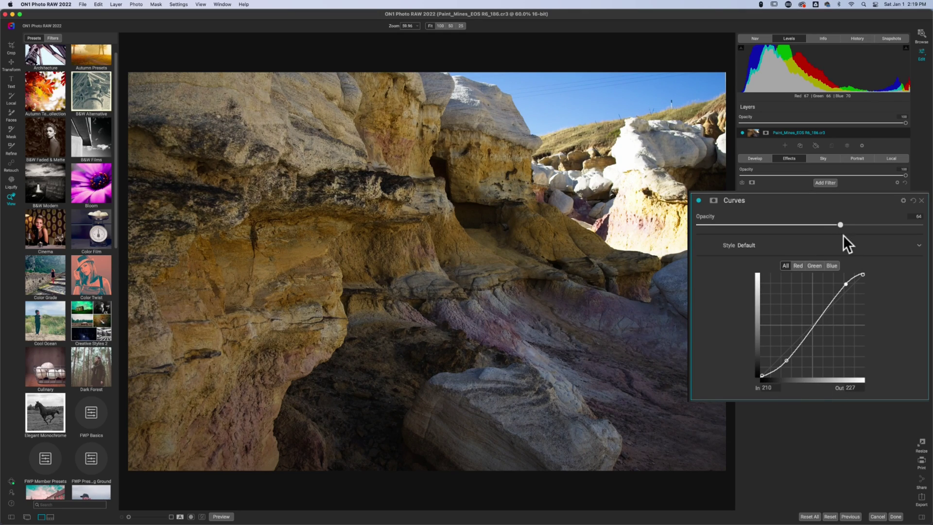
drag(839, 229, 869, 236)
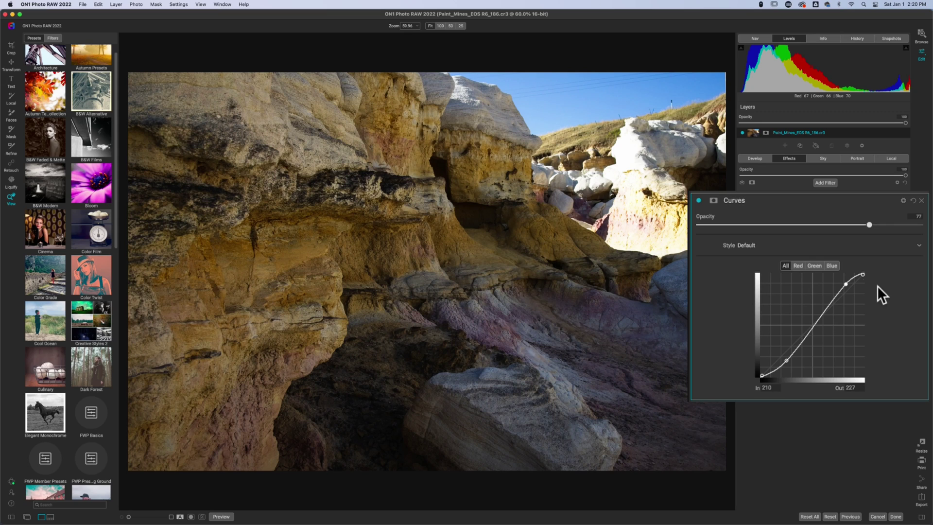
click(919, 245)
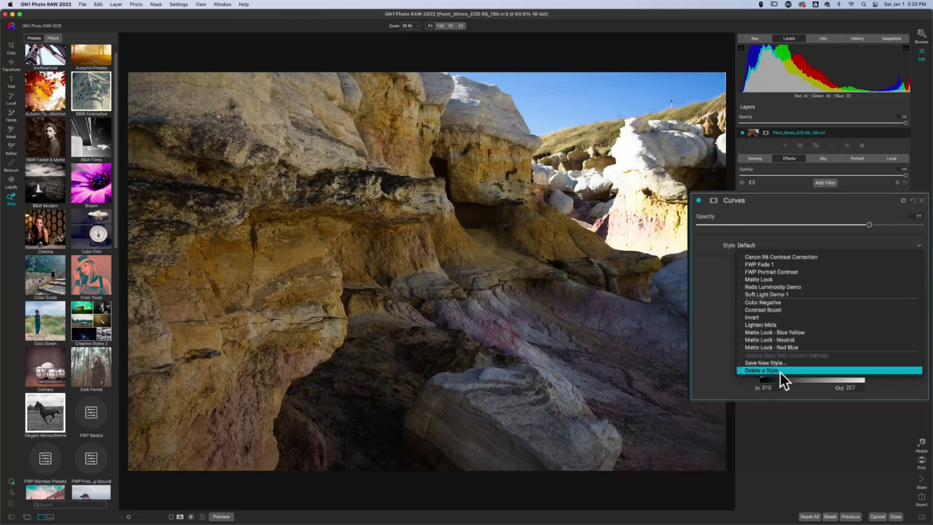
click(771, 363)
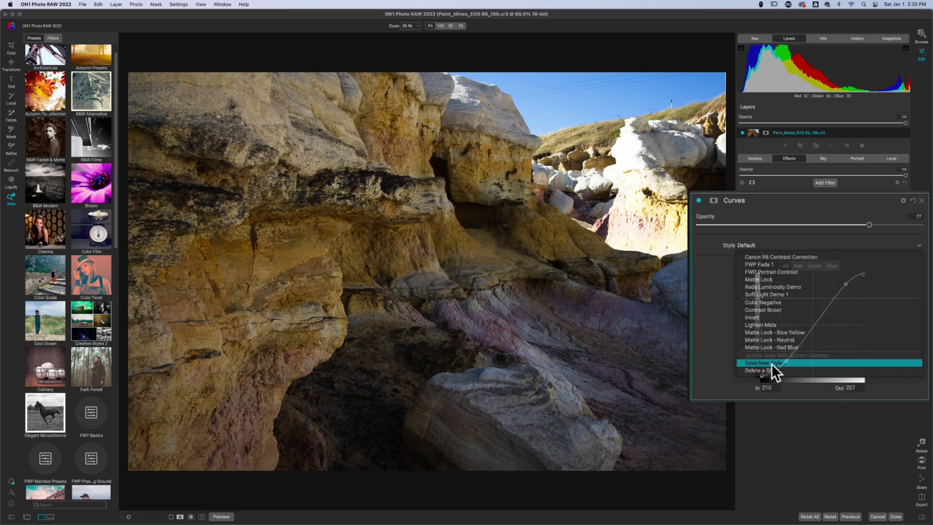
text(F)
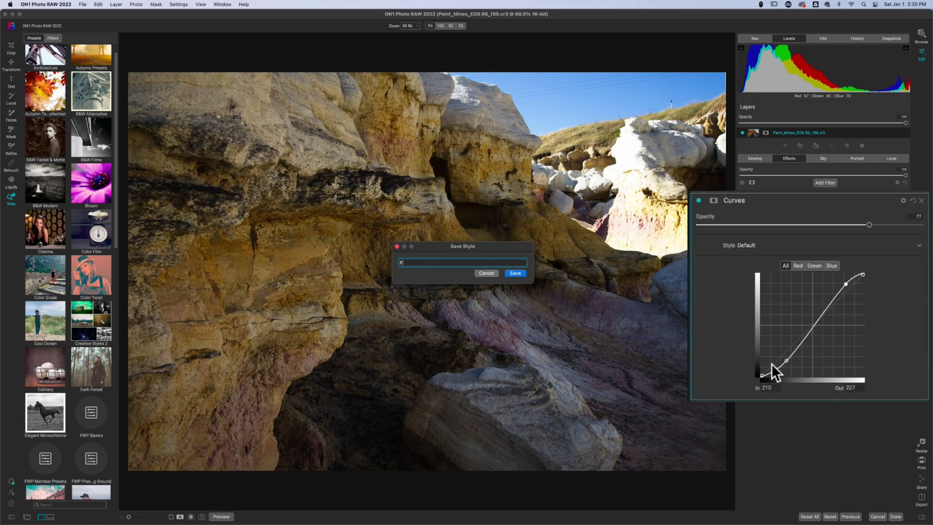
text(WP Contrast 77)
click(523, 273)
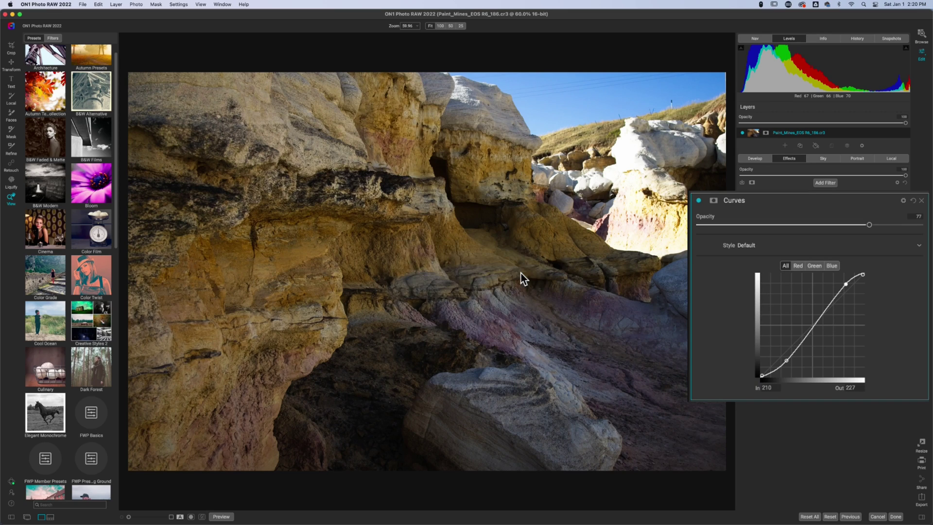
Reset the Curves filter and apply the saved FWP Contrast 77 style to the photo.
click(913, 201)
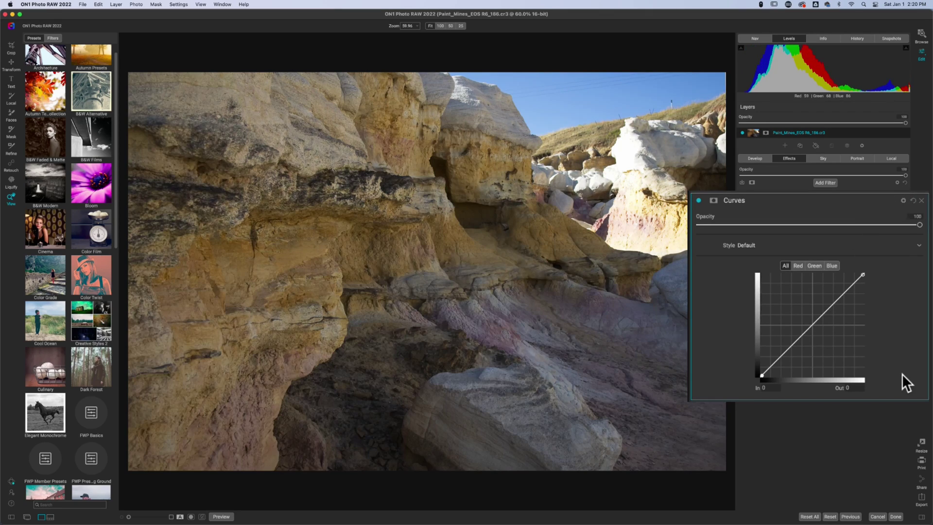
click(918, 245)
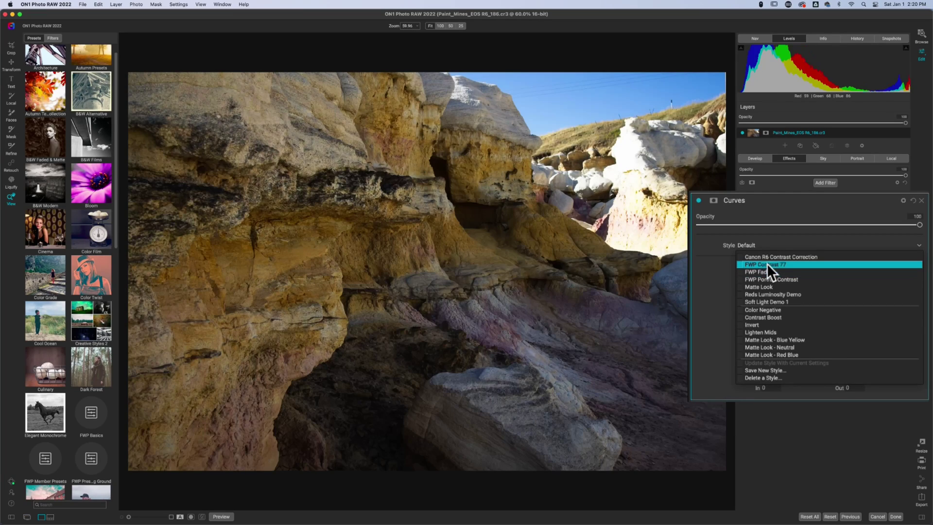
click(766, 264)
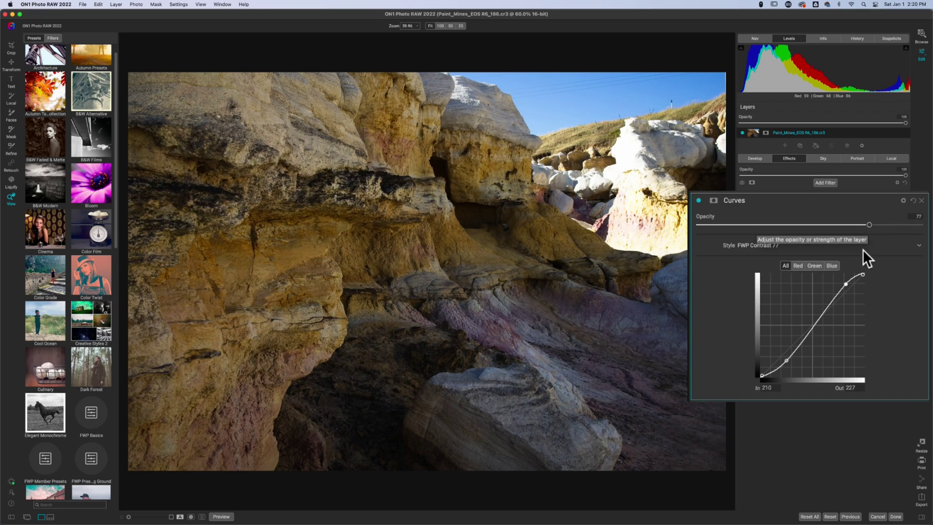
Apply the Matte Look style at 67 opacity and compare the photo with the Curves filter off and on.
click(918, 246)
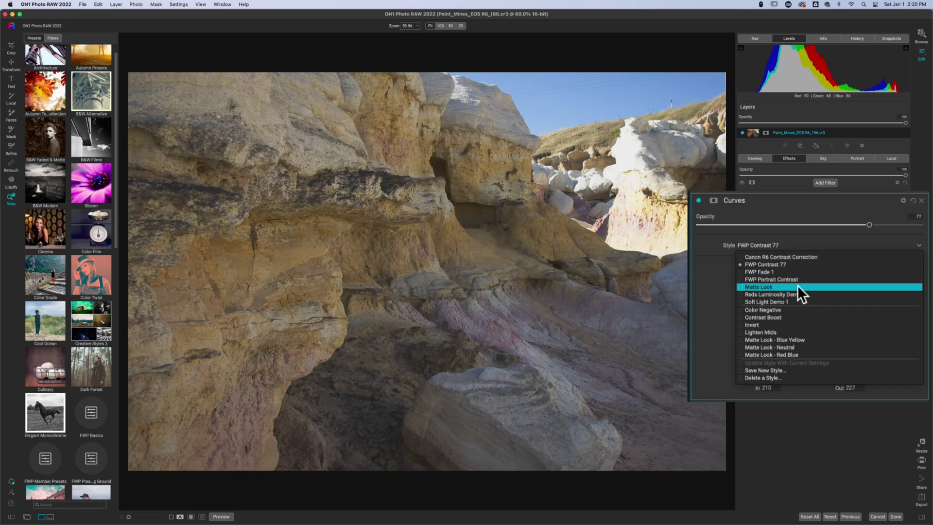
click(771, 287)
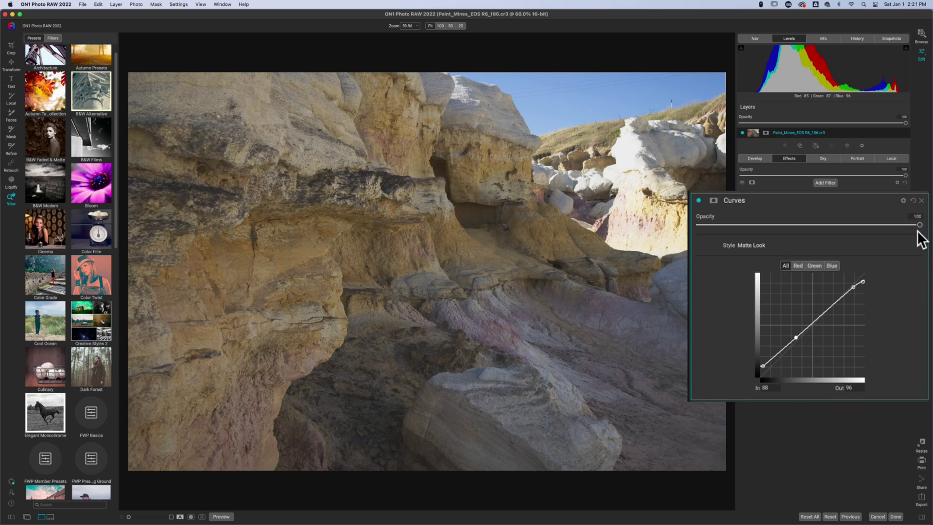
drag(918, 226, 846, 238)
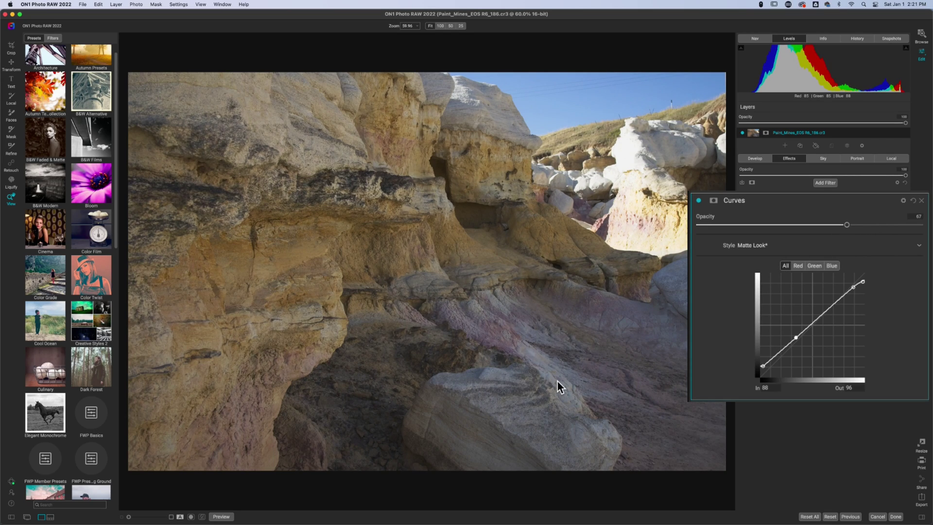
click(698, 200)
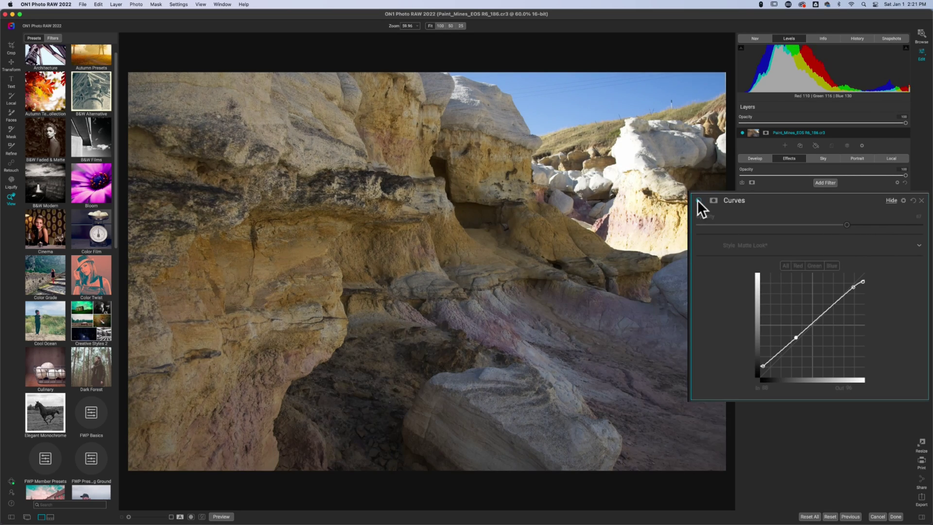
click(698, 200)
click(698, 200)
click(698, 200)
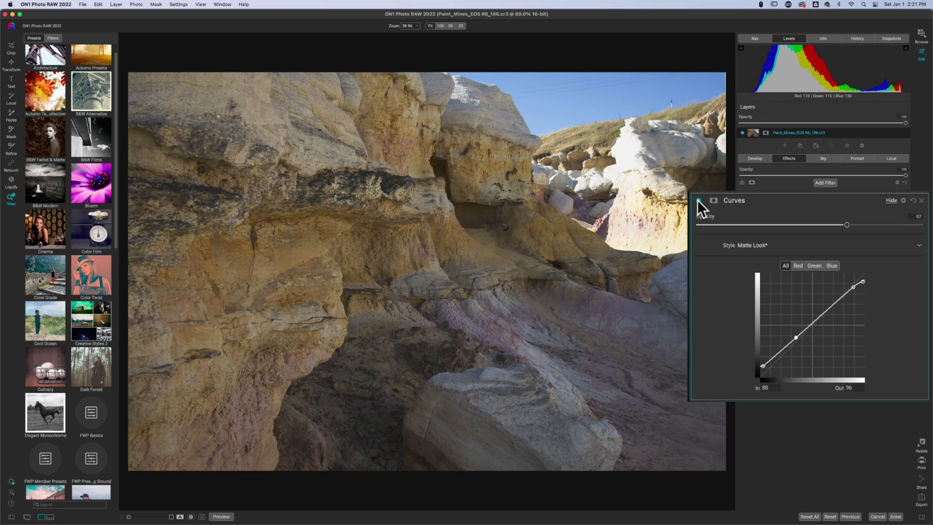
Lower the Matte Look curve's darker midpoint to input 83, output 66, and set the Curves filter's opacity to 52.
drag(846, 226, 774, 232)
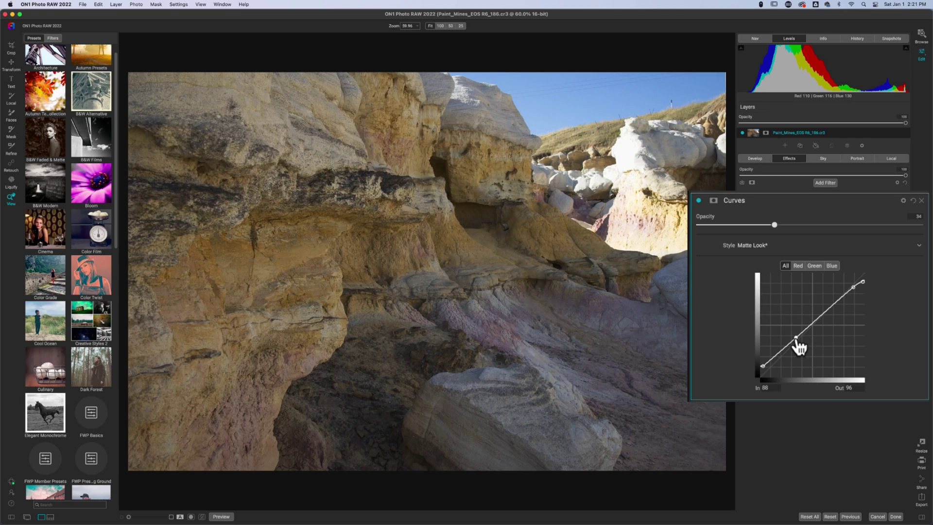
drag(798, 344, 794, 350)
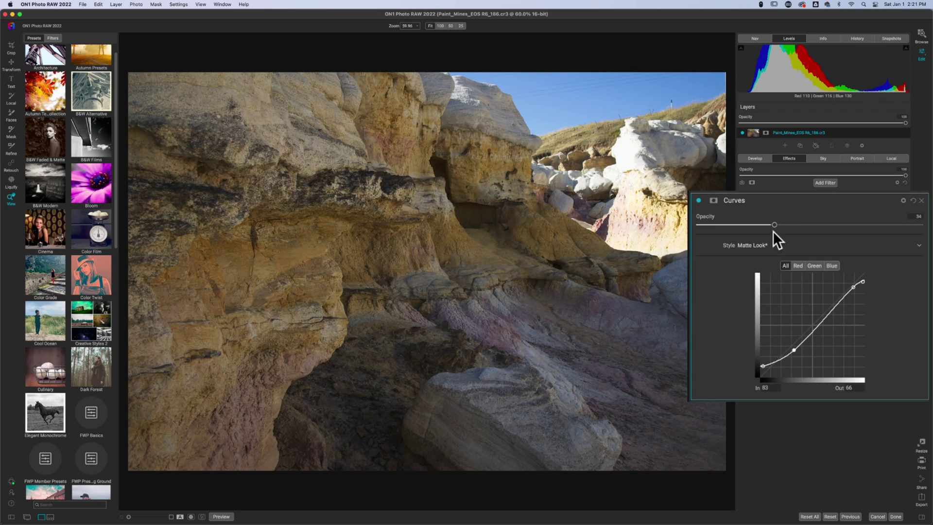
drag(776, 224, 735, 227)
mouse_move(801, 239)
mouse_down()
mouse_move(922, 246)
mouse_move(805, 242)
mouse_move(815, 244)
mouse_up()
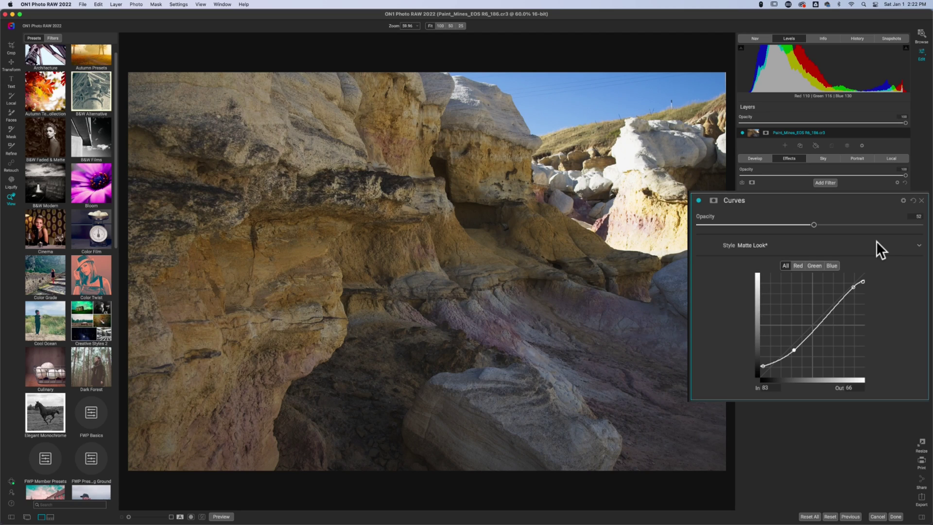
Apply the Soft Light Demo 1 style, show the filter's blending options and keep the Soft Light mode.
click(920, 246)
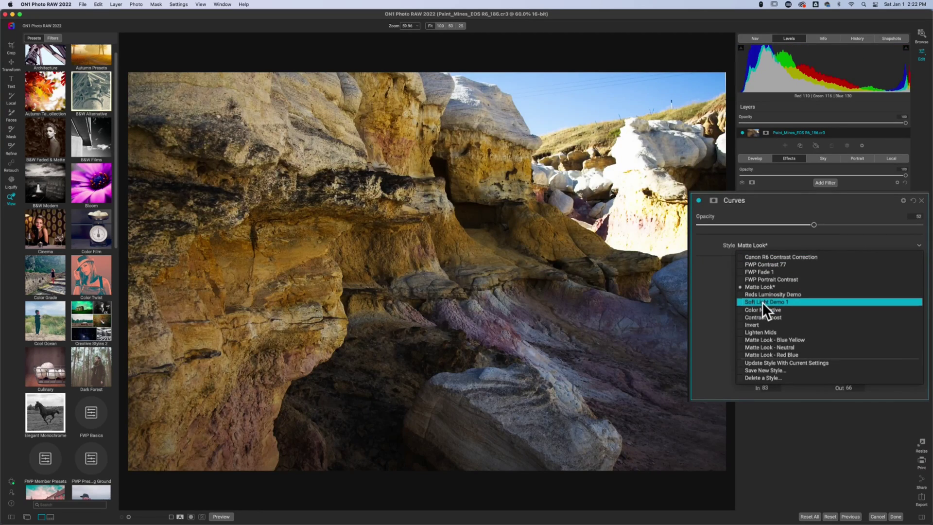
click(762, 302)
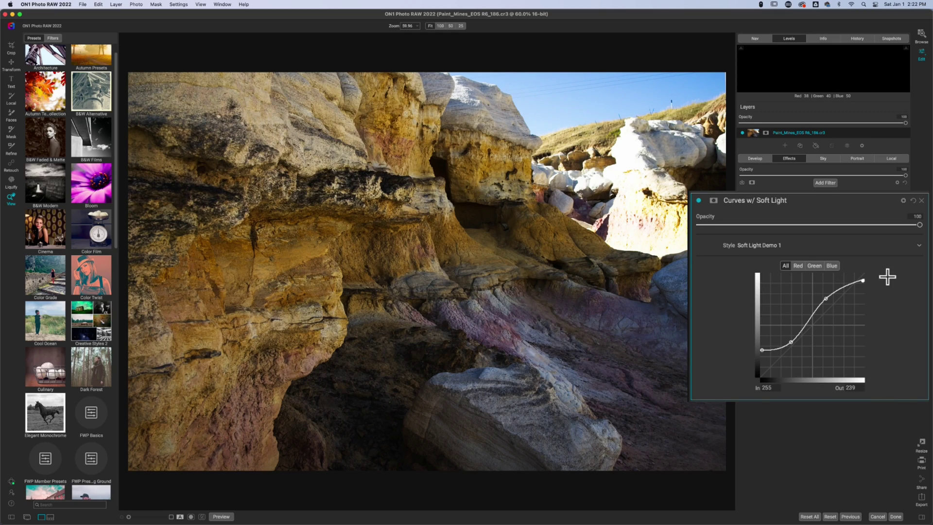
click(904, 200)
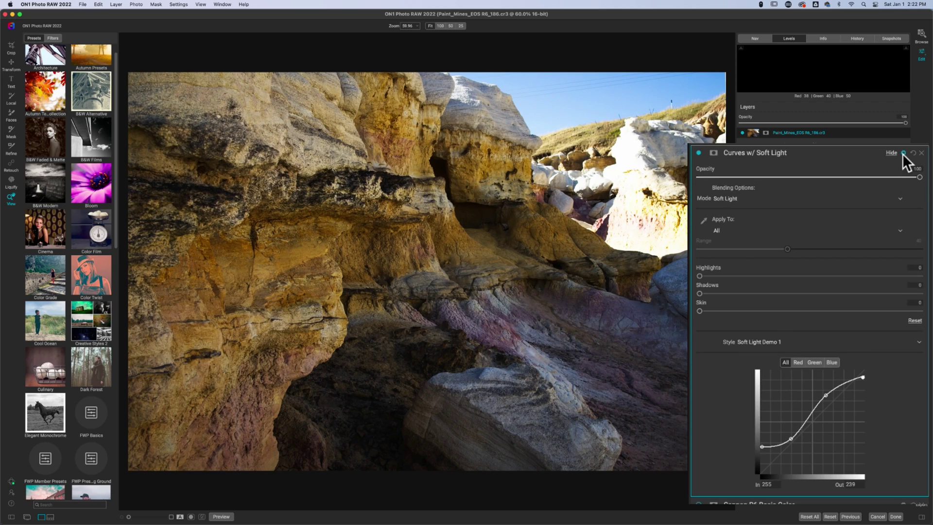
click(728, 198)
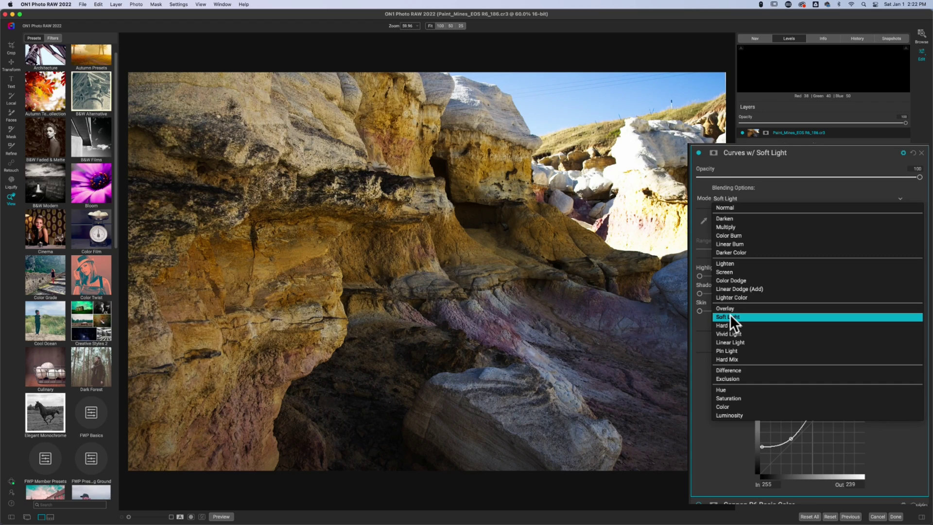
click(730, 316)
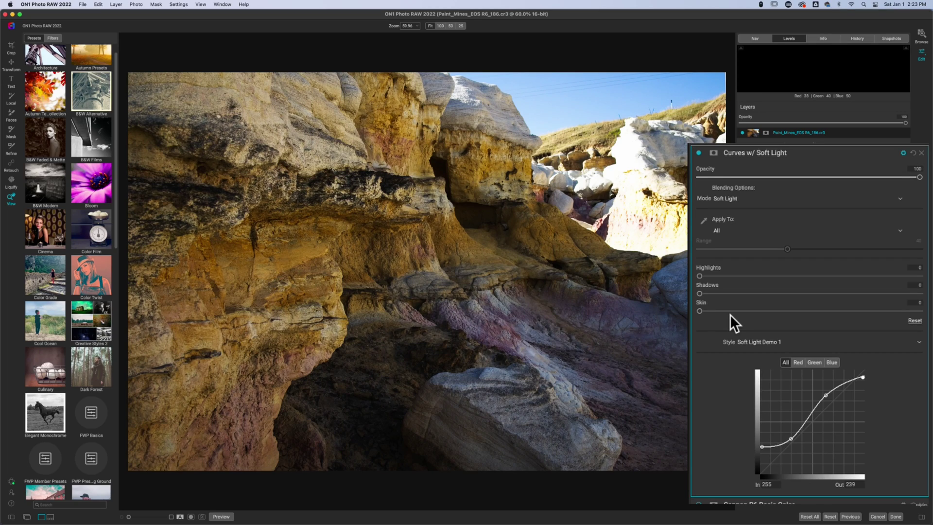
Change the Curves filter's blending mode to Overlay and reduce its opacity to 52.
click(751, 199)
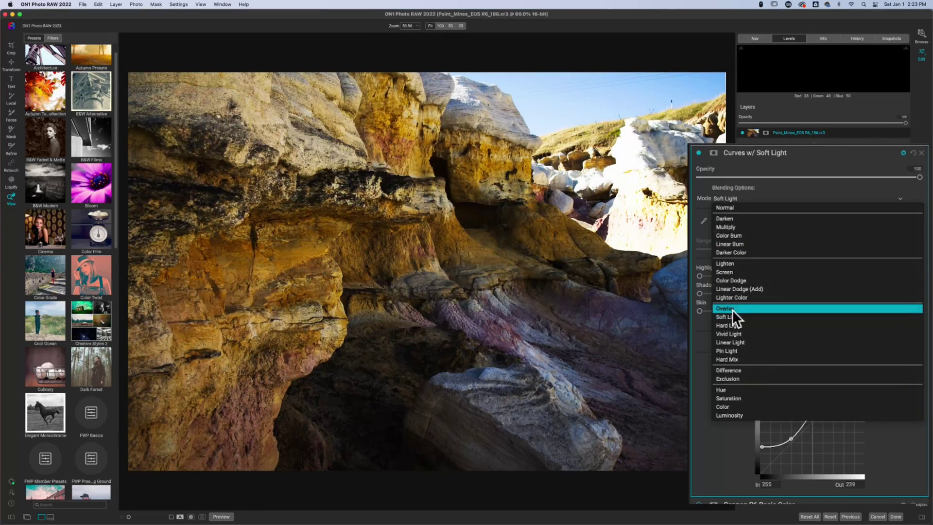
click(733, 309)
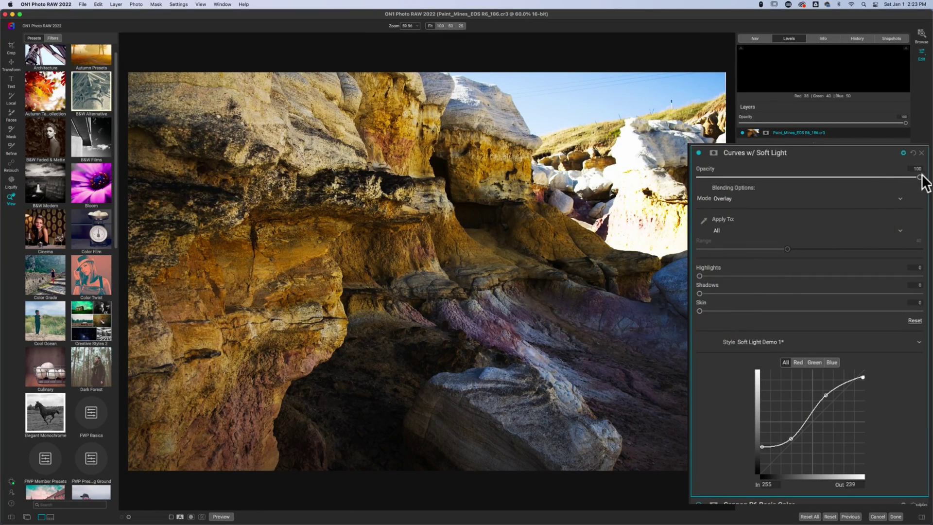
drag(920, 177, 814, 183)
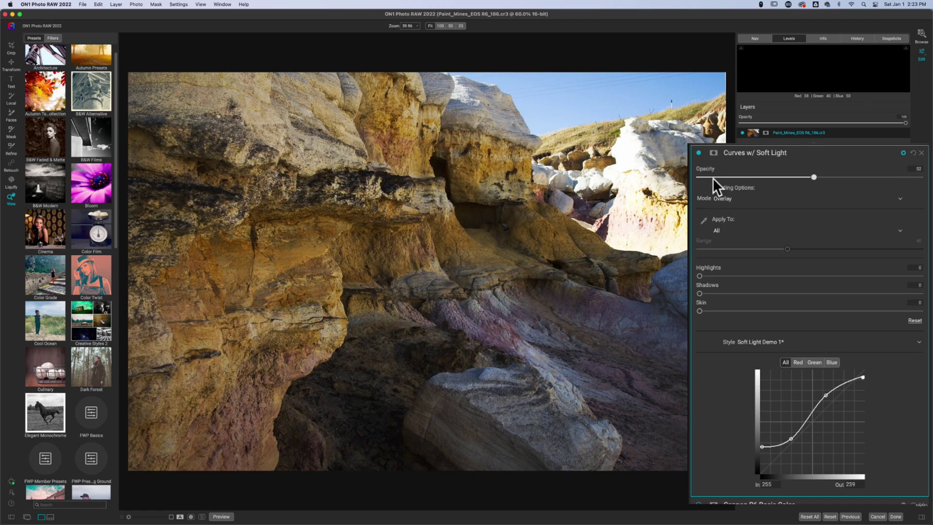
Invert the Curves filter's mask to black and paint the effect into the lower dark hollow with brush opacity 38.
click(712, 153)
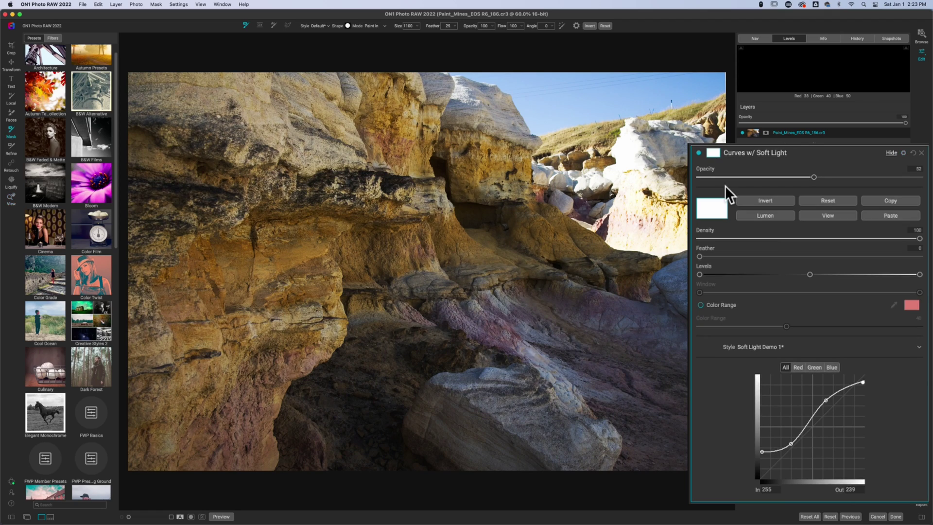
click(779, 203)
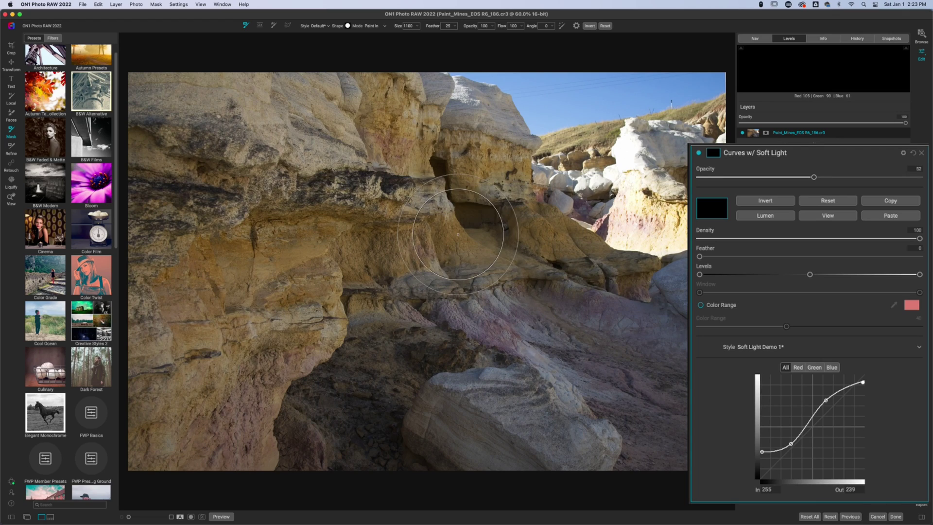
drag(475, 24, 440, 50)
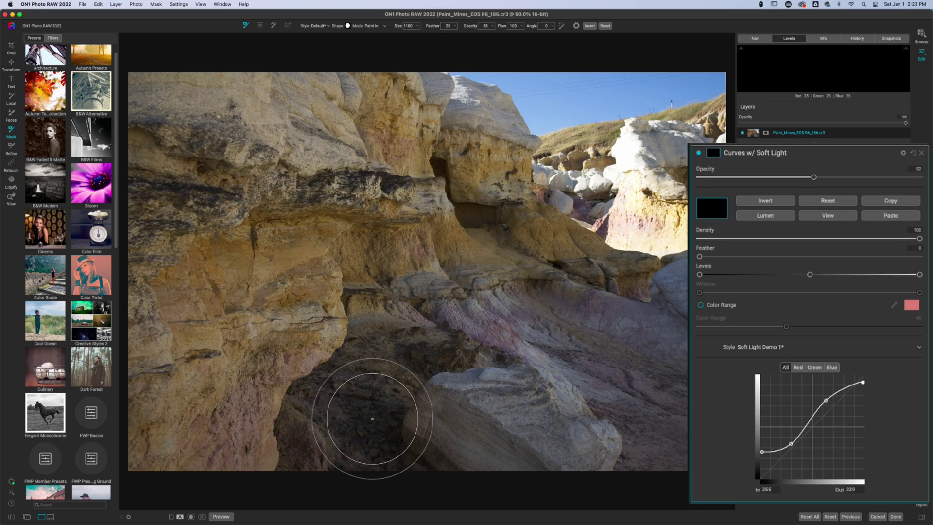
mouse_move(372, 418)
mouse_down()
mouse_move(393, 407)
mouse_move(312, 378)
mouse_move(321, 425)
mouse_move(329, 423)
mouse_move(307, 428)
mouse_move(355, 394)
mouse_move(355, 415)
mouse_move(401, 393)
mouse_move(357, 417)
mouse_move(401, 392)
mouse_move(412, 363)
mouse_move(444, 361)
mouse_move(632, 288)
mouse_move(588, 238)
mouse_move(498, 230)
mouse_up()
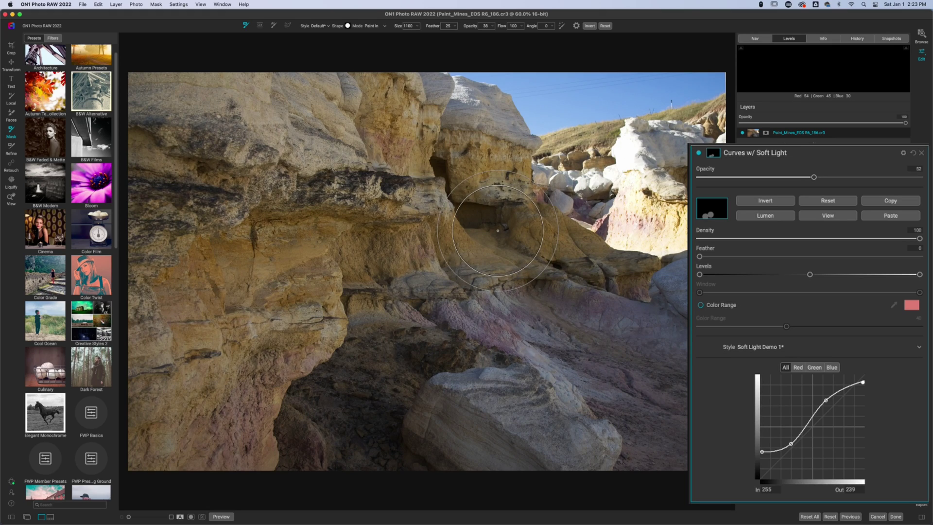
Shrink the mask brush to size 600 and paint the effect into the cave opening and the rock ledges.
key(bracketleft)
key(bracketleft)
key(bracketleft)
key(bracketleft)
key(bracketleft)
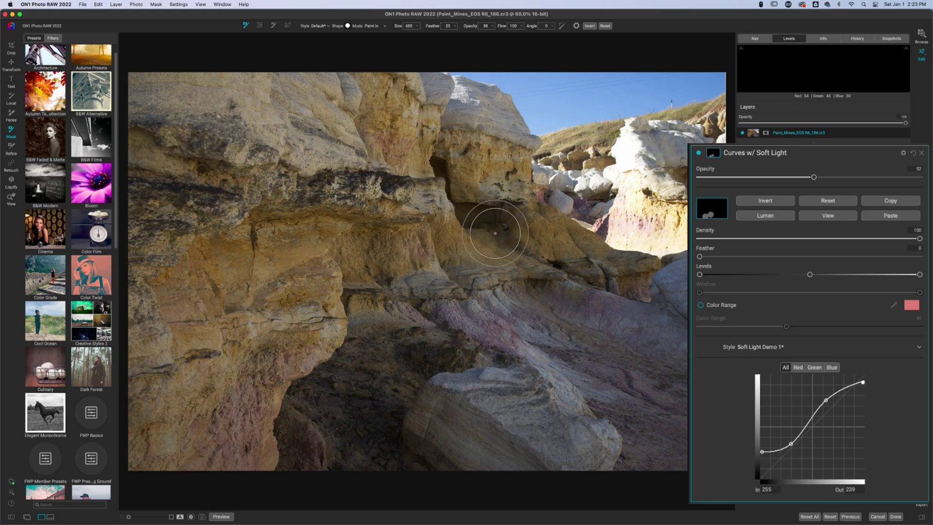
mouse_move(496, 233)
mouse_down()
mouse_move(579, 267)
mouse_move(656, 275)
mouse_move(670, 231)
mouse_move(629, 223)
mouse_move(681, 228)
mouse_move(651, 226)
mouse_up()
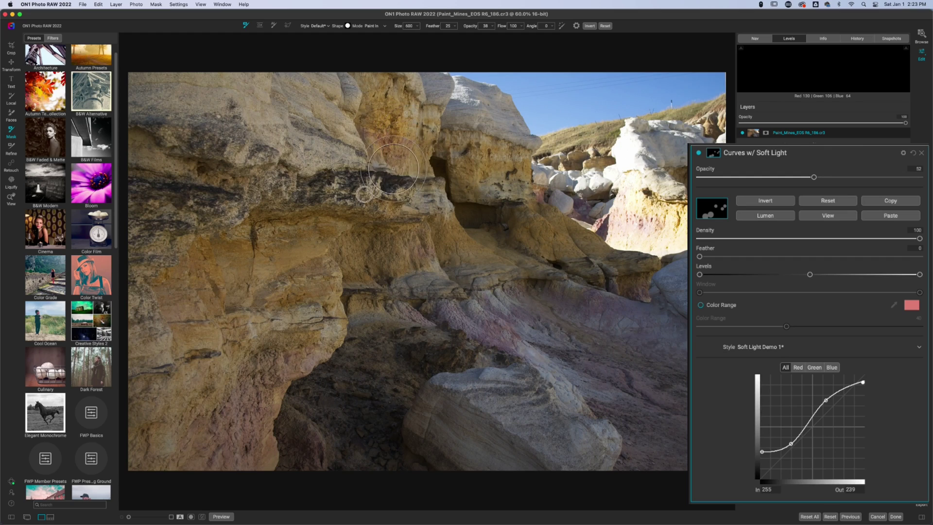
click(393, 169)
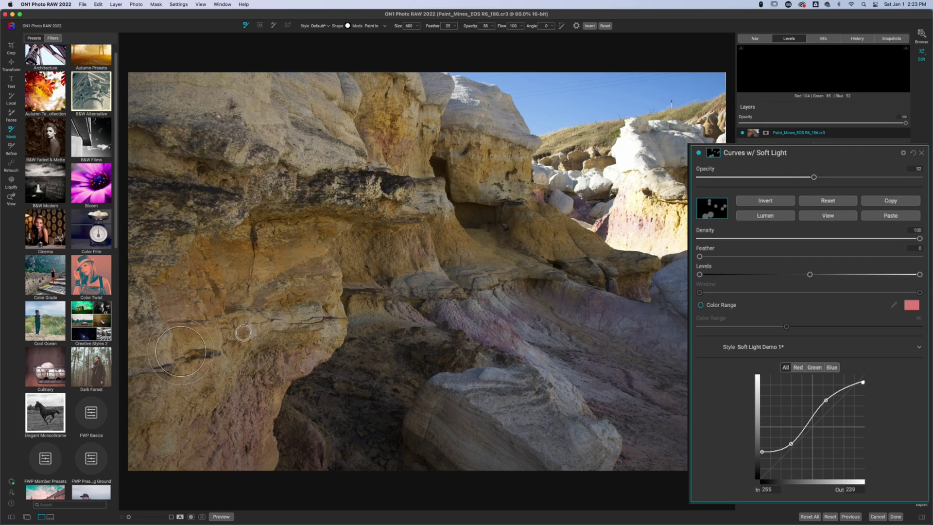
mouse_move(180, 351)
mouse_down()
mouse_move(254, 325)
mouse_move(282, 303)
mouse_move(293, 308)
mouse_move(203, 384)
mouse_move(115, 436)
mouse_move(179, 437)
mouse_move(250, 369)
mouse_move(224, 456)
mouse_move(239, 472)
mouse_move(252, 424)
mouse_move(326, 332)
mouse_up()
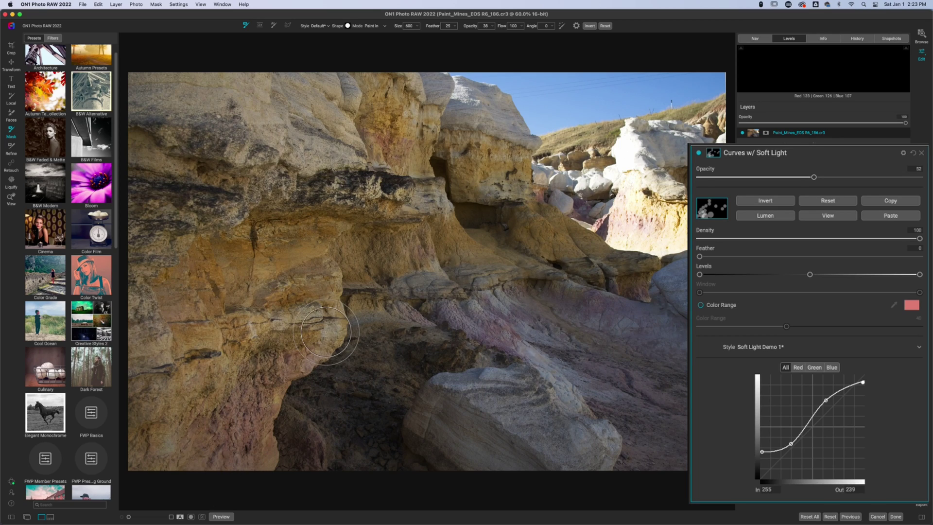
Enlarge the mask brush to size 1400 and paint the effect broadly across the slopes and rock faces.
key(bracketright)
key(bracketright)
key(bracketright)
key(bracketright)
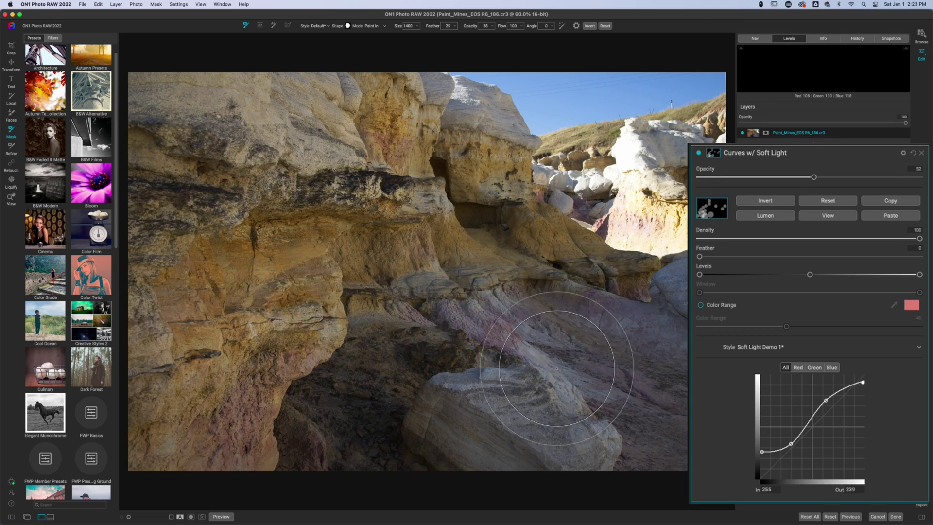
mouse_move(556, 368)
mouse_down()
mouse_move(542, 347)
mouse_move(682, 446)
mouse_move(623, 436)
mouse_move(569, 353)
mouse_move(554, 348)
mouse_move(479, 423)
mouse_move(548, 388)
mouse_move(660, 408)
mouse_move(711, 403)
mouse_move(686, 315)
mouse_move(642, 273)
mouse_move(627, 291)
mouse_move(684, 349)
mouse_move(648, 374)
mouse_move(602, 441)
mouse_move(519, 412)
mouse_move(683, 441)
mouse_move(671, 398)
mouse_move(523, 297)
mouse_move(660, 320)
mouse_move(686, 304)
mouse_move(693, 421)
mouse_move(589, 366)
mouse_move(524, 299)
mouse_move(546, 342)
mouse_move(686, 430)
mouse_move(676, 443)
mouse_move(482, 422)
mouse_move(630, 446)
mouse_move(407, 300)
mouse_move(403, 285)
mouse_move(416, 271)
mouse_move(396, 253)
mouse_move(280, 235)
mouse_move(250, 219)
mouse_move(270, 158)
mouse_move(346, 127)
mouse_move(177, 127)
mouse_move(171, 295)
mouse_move(257, 179)
mouse_move(401, 166)
mouse_move(440, 129)
mouse_up()
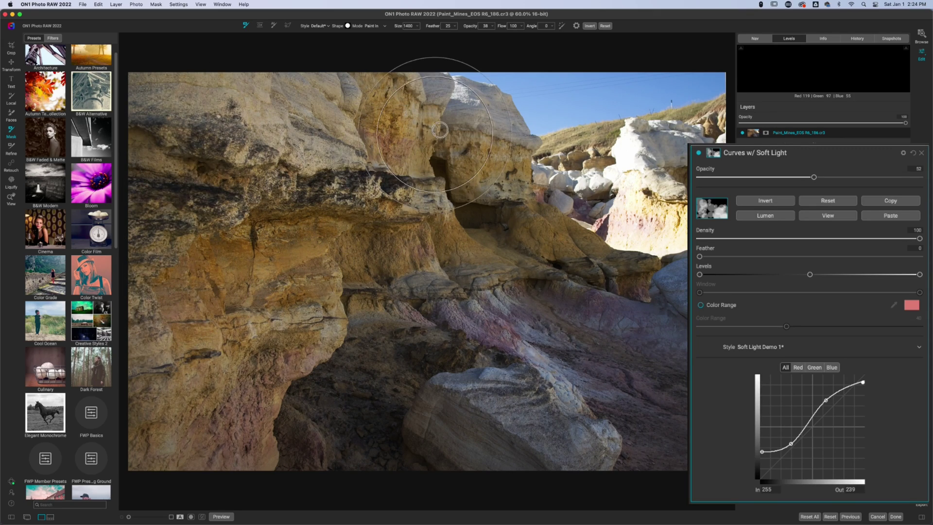
Reduce the mask brush to size 900 and paint the effect over the sunlit rocks and the lower slope.
key(bracketleft)
key(bracketleft)
key(bracketleft)
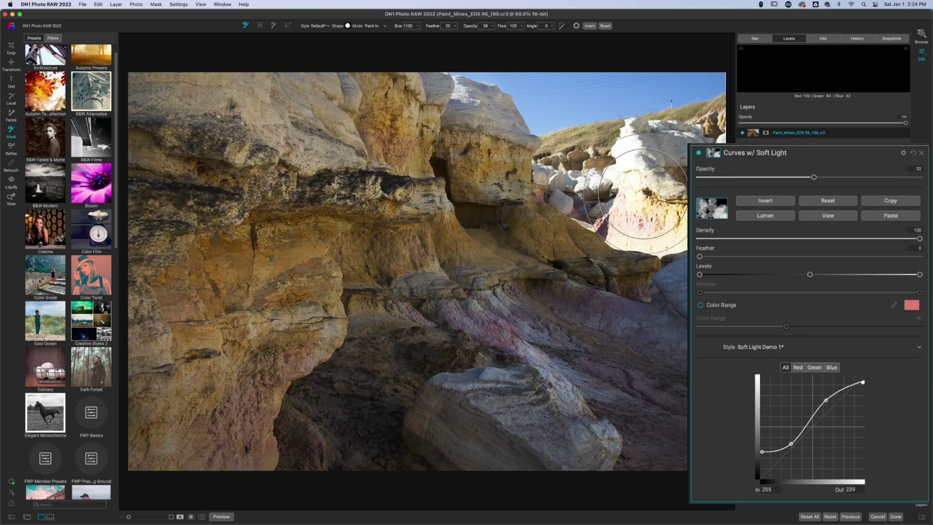
key(bracketleft)
key(bracketleft)
mouse_move(642, 194)
mouse_down()
mouse_move(501, 208)
mouse_move(646, 205)
mouse_move(463, 223)
mouse_move(583, 224)
mouse_move(622, 240)
mouse_move(470, 350)
mouse_move(364, 311)
mouse_move(562, 344)
mouse_move(604, 365)
mouse_move(661, 464)
mouse_up()
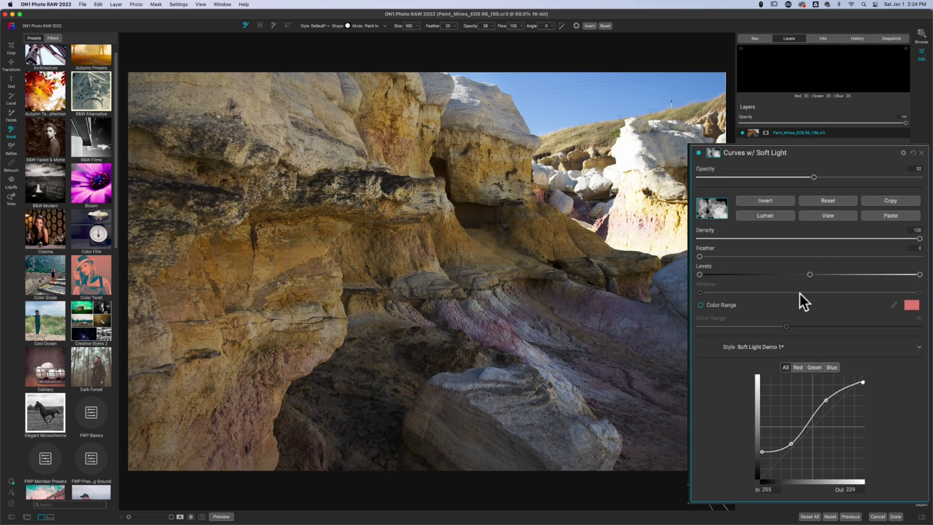
Compare the brush-masked photo with the preview off and on.
key(super+p)
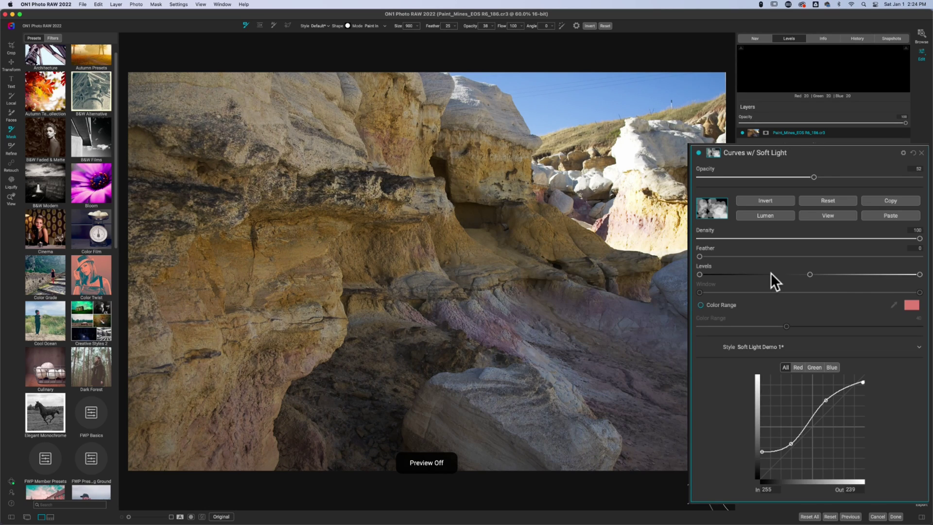
key(super+p)
key(super+p)
key(super+p)
key(super+p)
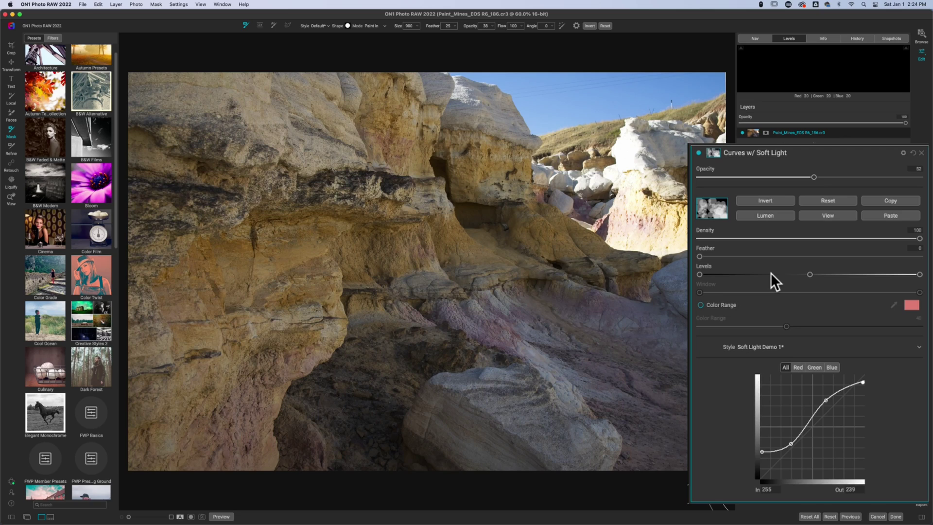
key(super+p)
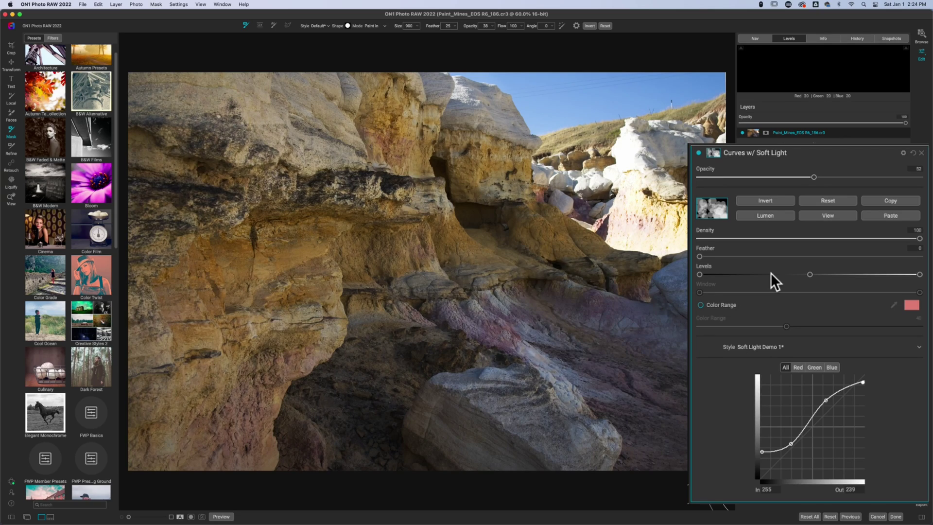
Replace the painted mask with a luminosity mask and compare the photo with the preview off and on.
click(755, 218)
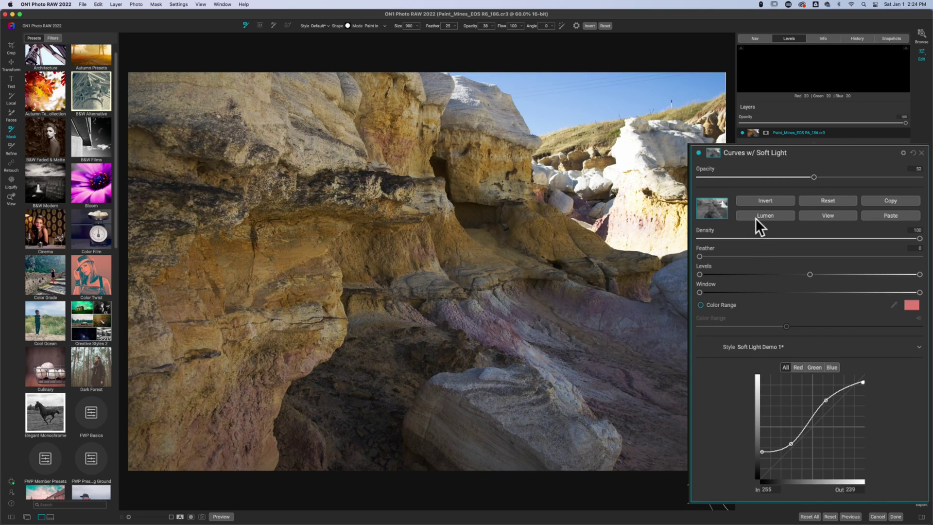
key(super+p)
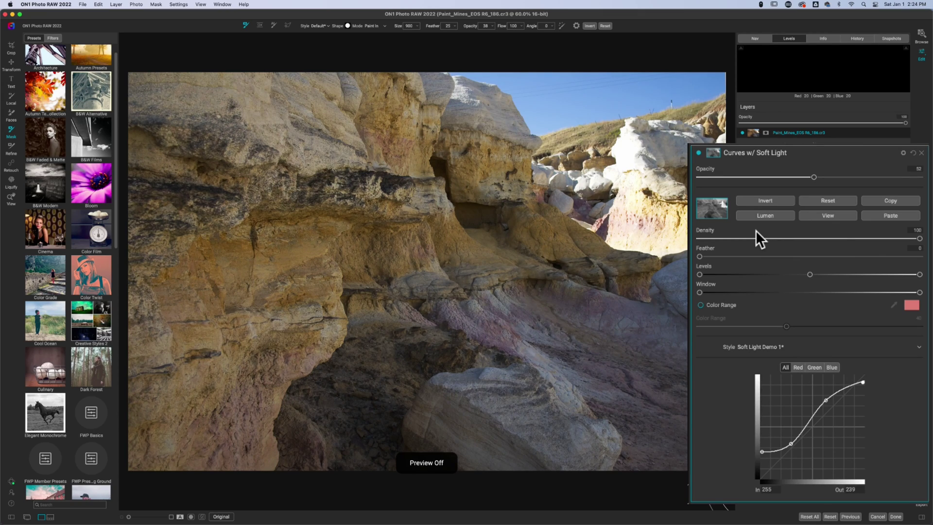
key(super+p)
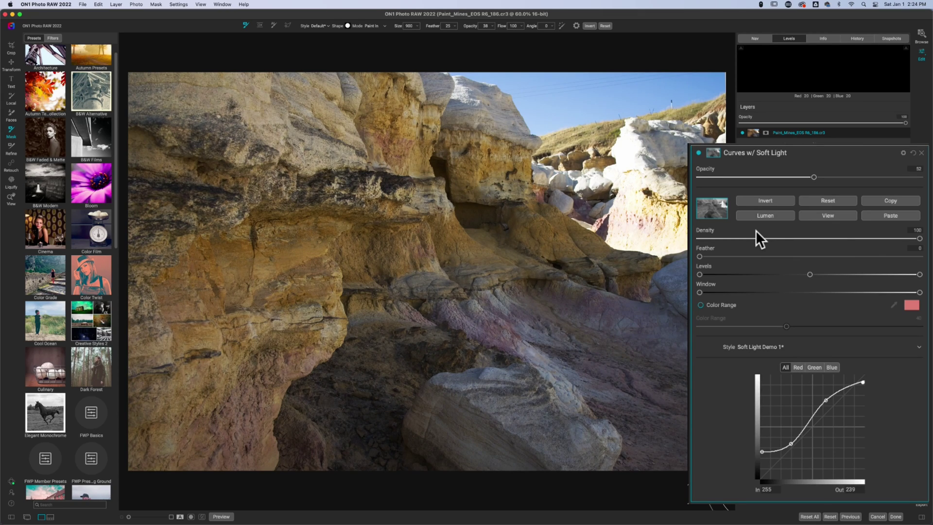
With the mask displayed, raise its Levels black point and midpoint to restrict it towards the highlights, and set Feather to 19.
key(super+m)
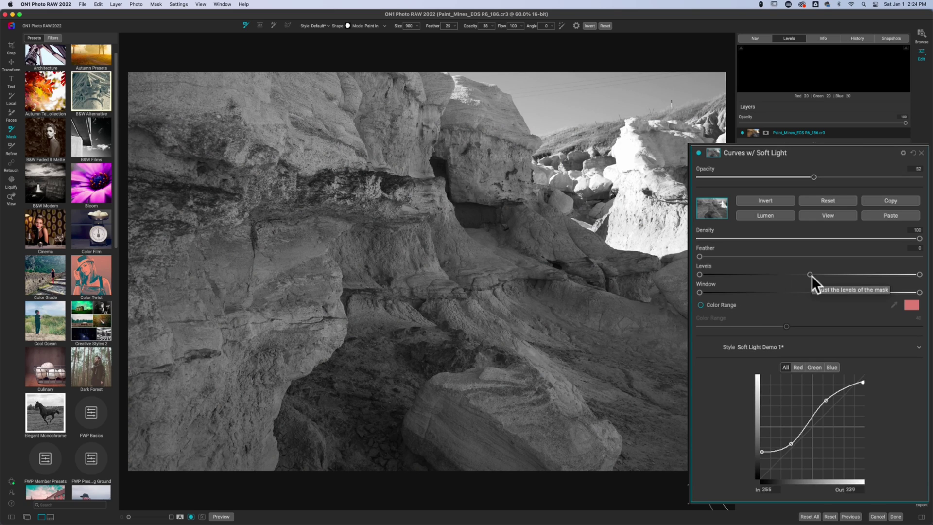
drag(808, 275, 870, 276)
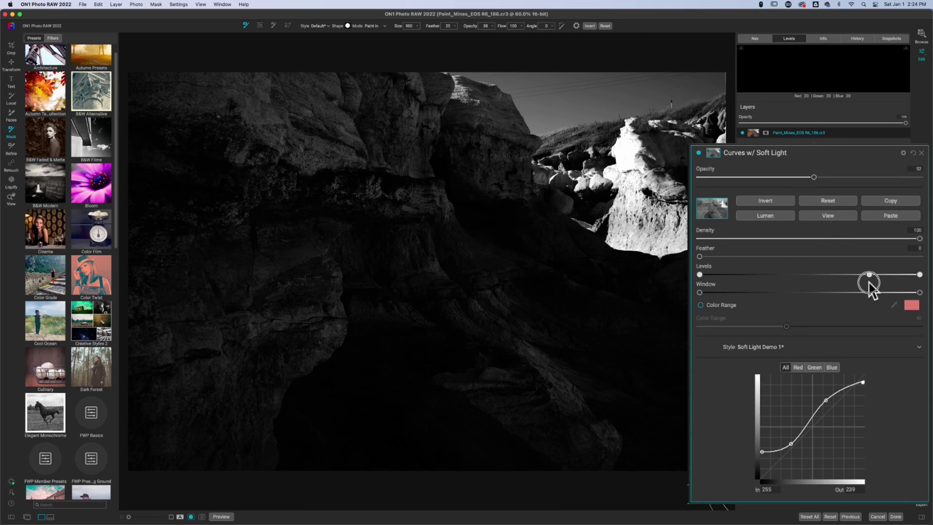
drag(700, 274, 725, 274)
drag(864, 273, 850, 276)
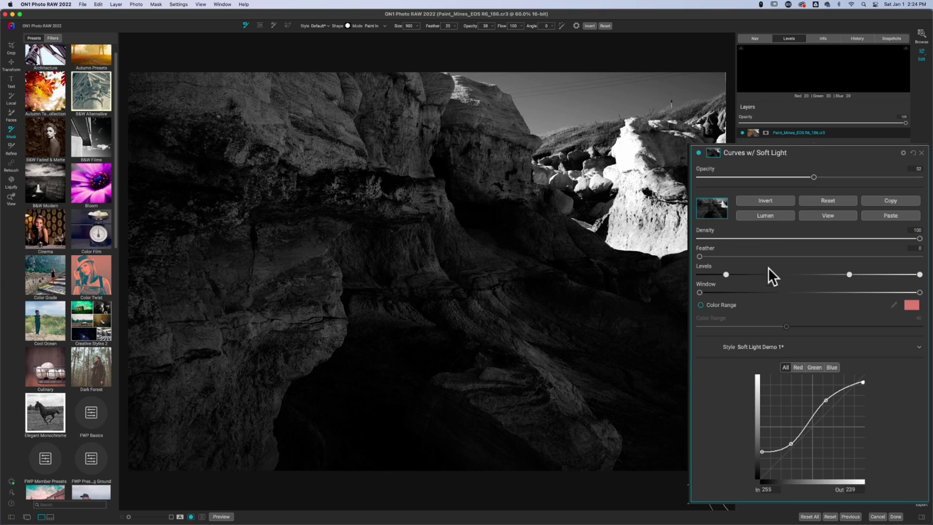
drag(701, 256, 742, 258)
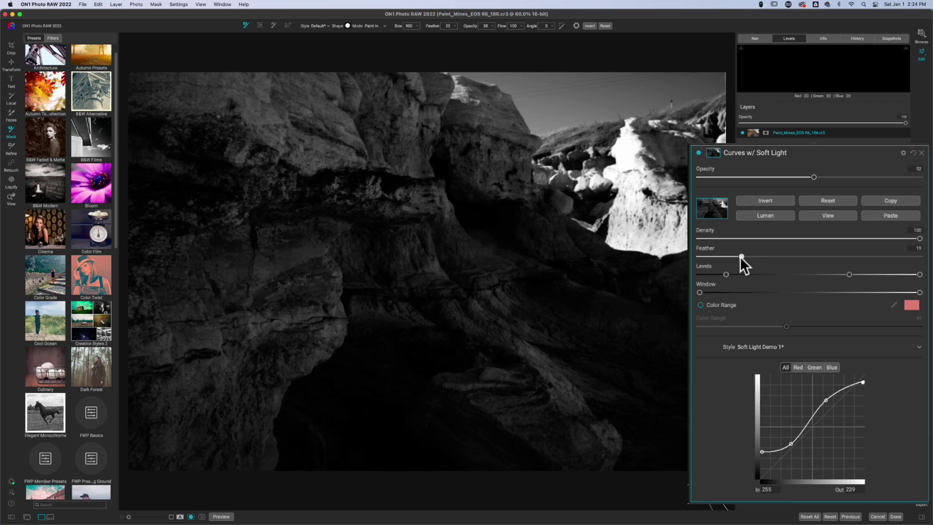
drag(740, 256, 739, 255)
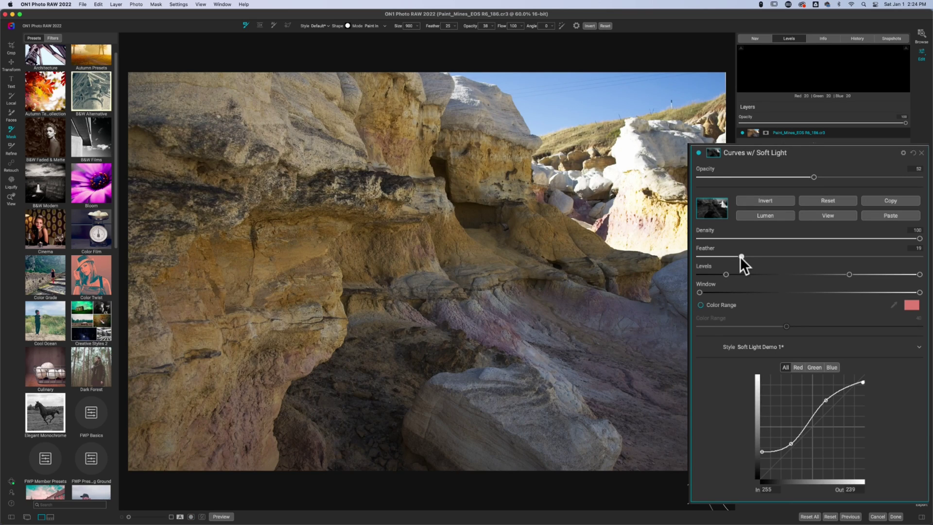
Raise the Curves filter's opacity to 100 and compare the photo with the filter off and on.
drag(815, 177, 925, 177)
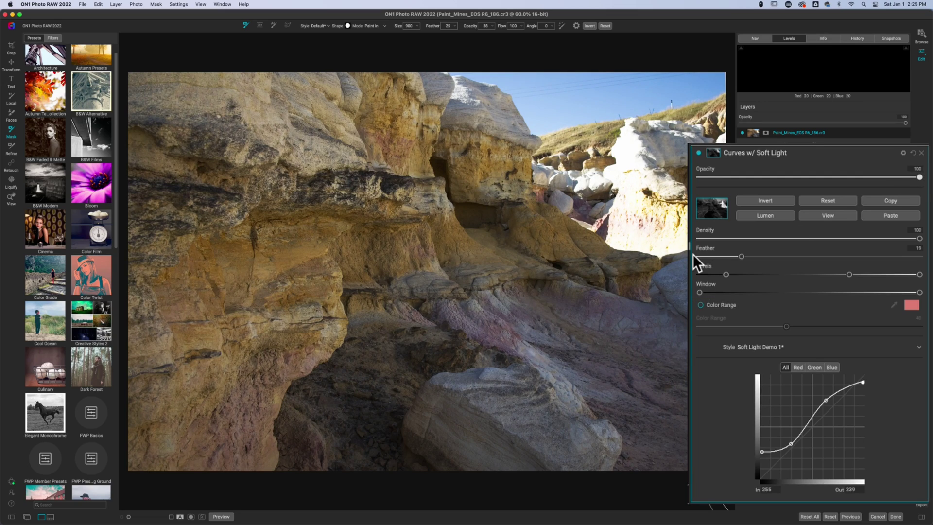
click(699, 153)
click(699, 152)
click(699, 152)
click(699, 153)
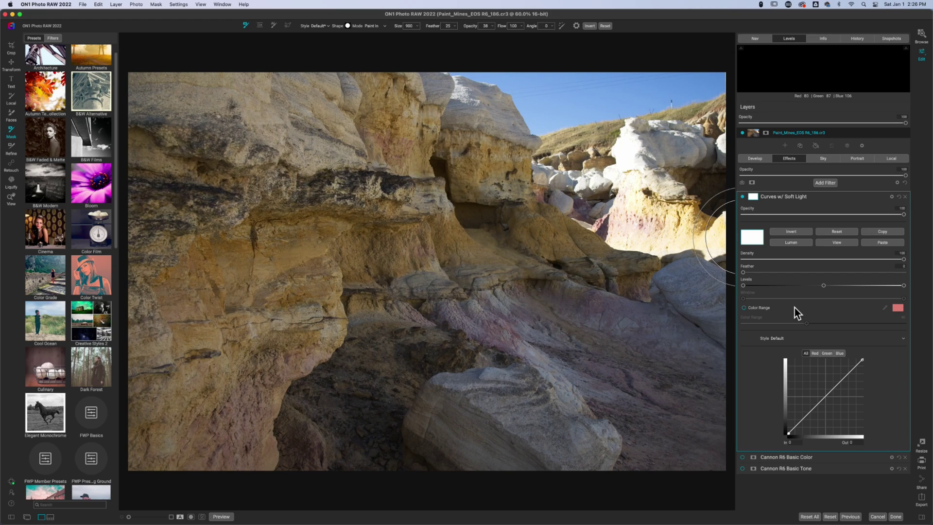
Turn on the clipping warnings and lower the composite curve's white point to input 255, output 249.
click(741, 48)
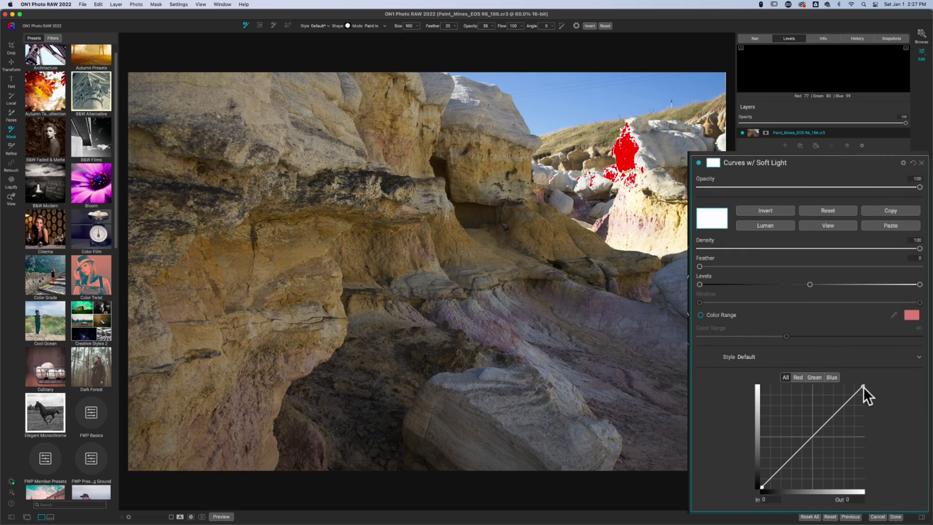
drag(863, 386, 864, 388)
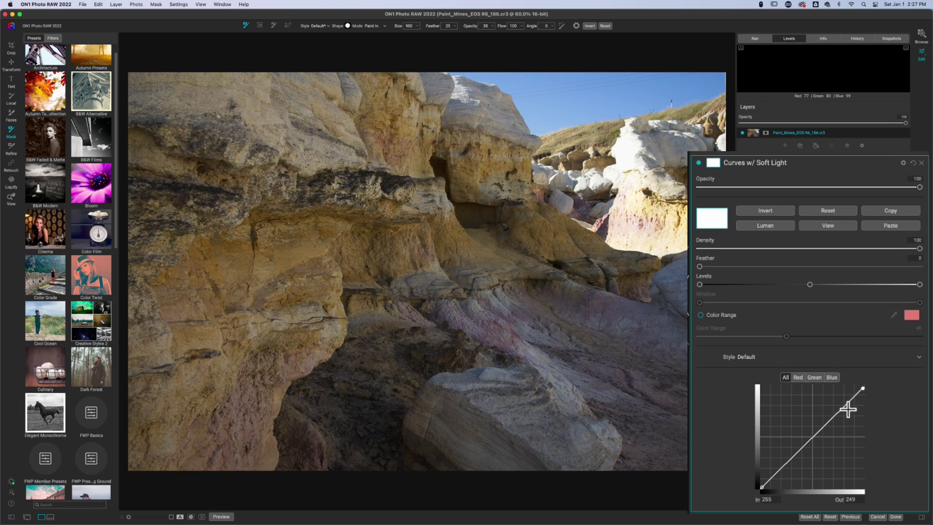